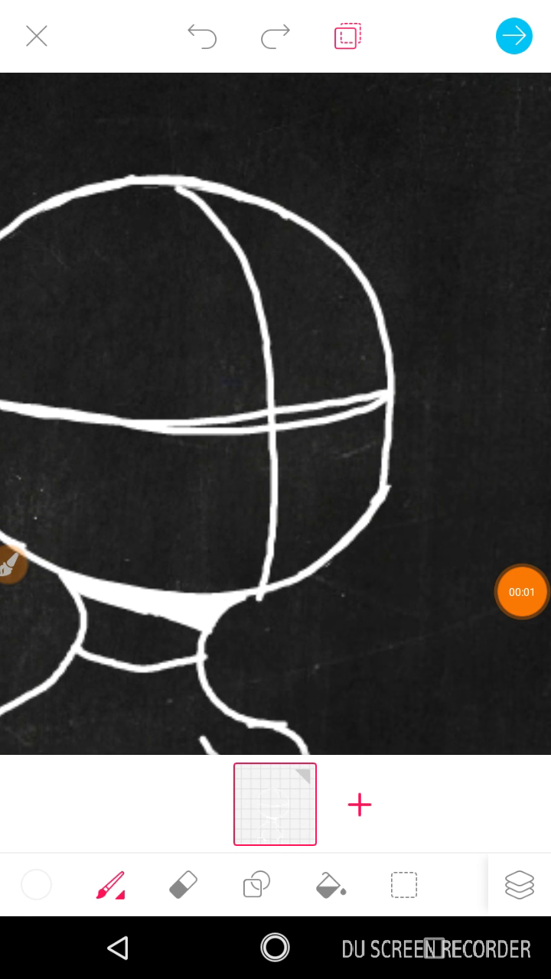
Undo the stray dot on the head's edge and send a quick reply to the message
click(110, 885)
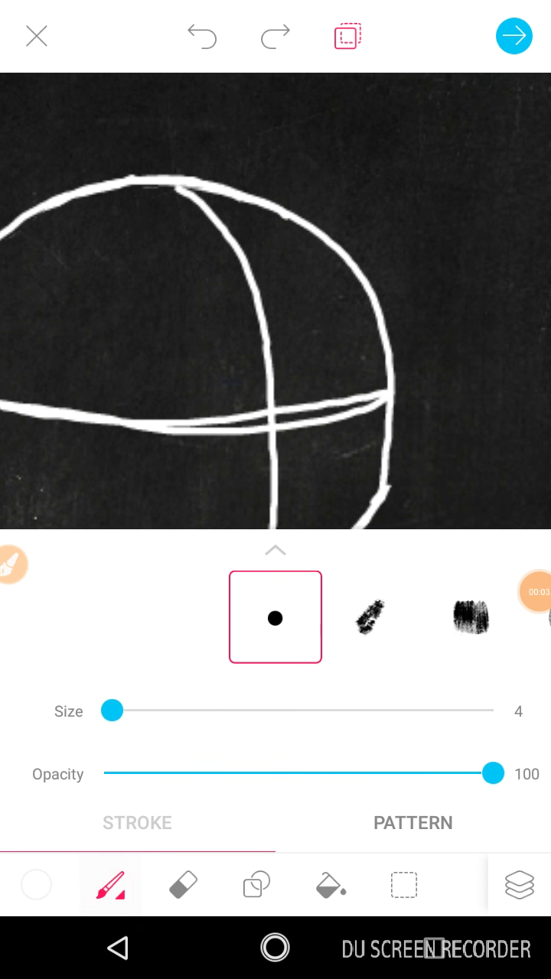
click(387, 306)
scroll(275, 413, down, 1)
click(203, 36)
scroll(276, 413, down, 2)
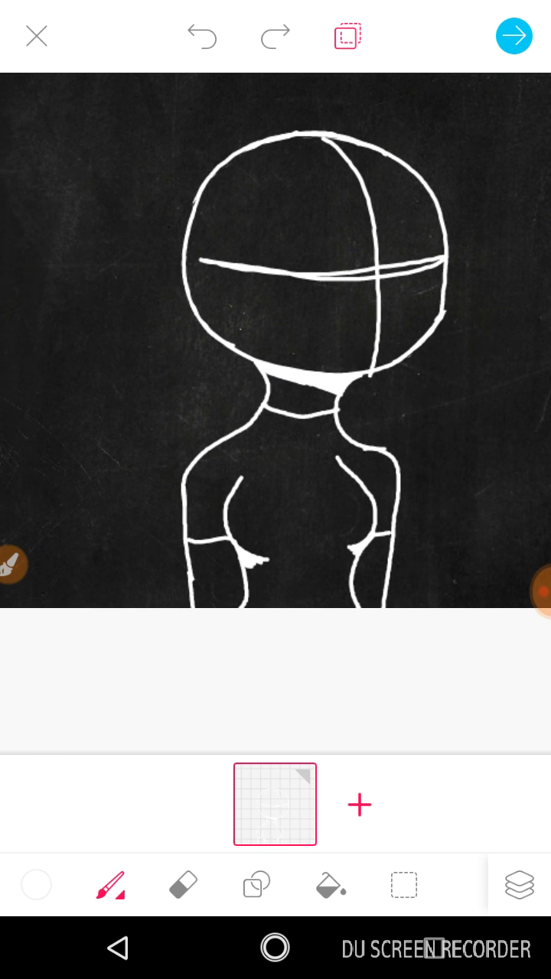
scroll(276, 413, down, 1)
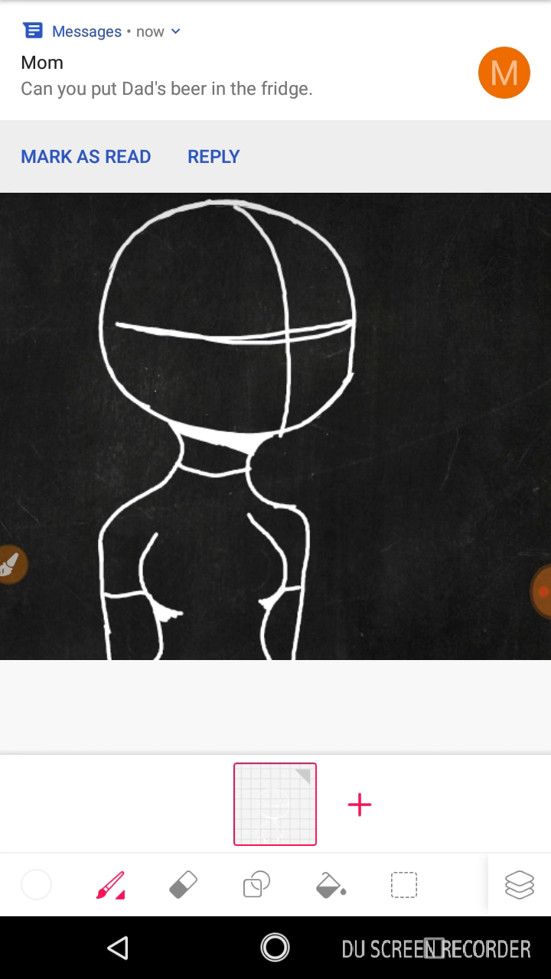
click(213, 156)
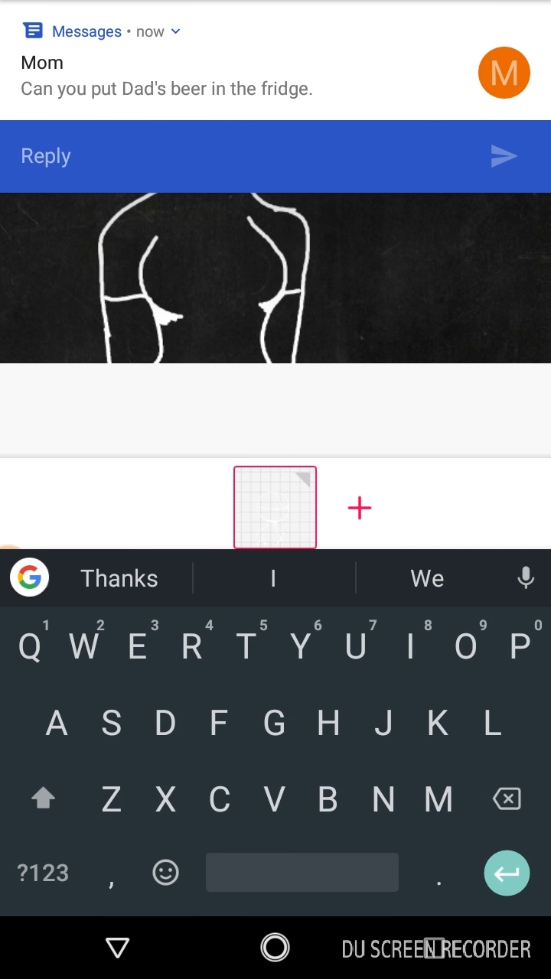
text(K)
click(505, 155)
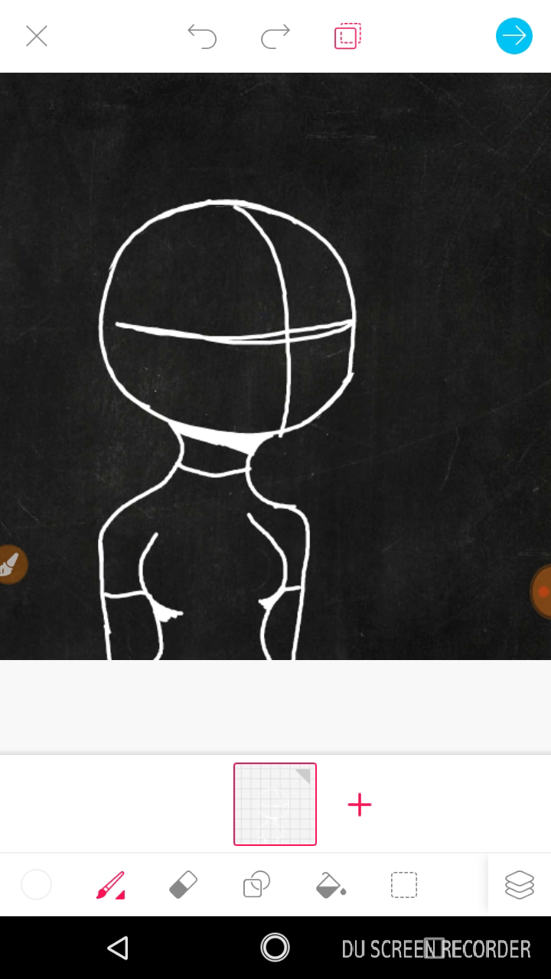
scroll(230, 382, up, 2)
scroll(230, 383, up, 1)
mouse_move(202, 255)
mouse_down()
mouse_move(256, 235)
mouse_move(393, 246)
mouse_move(439, 422)
mouse_move(359, 497)
mouse_up()
mouse_move(325, 536)
mouse_down()
mouse_move(358, 642)
mouse_move(287, 463)
mouse_move(180, 364)
mouse_move(158, 328)
mouse_move(150, 283)
mouse_up()
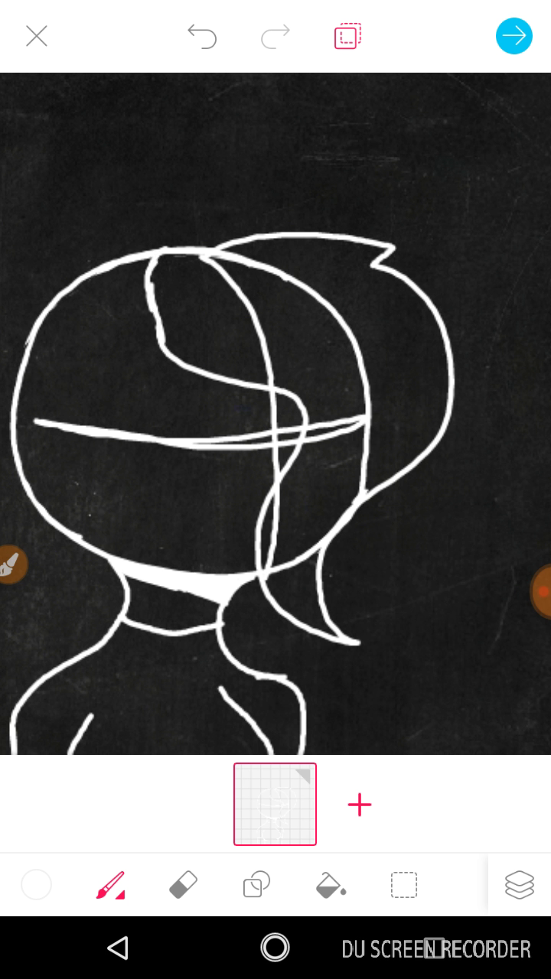
mouse_move(168, 351)
mouse_down()
mouse_move(35, 448)
mouse_move(99, 601)
mouse_move(35, 681)
mouse_up()
drag(275, 459, 409, 371)
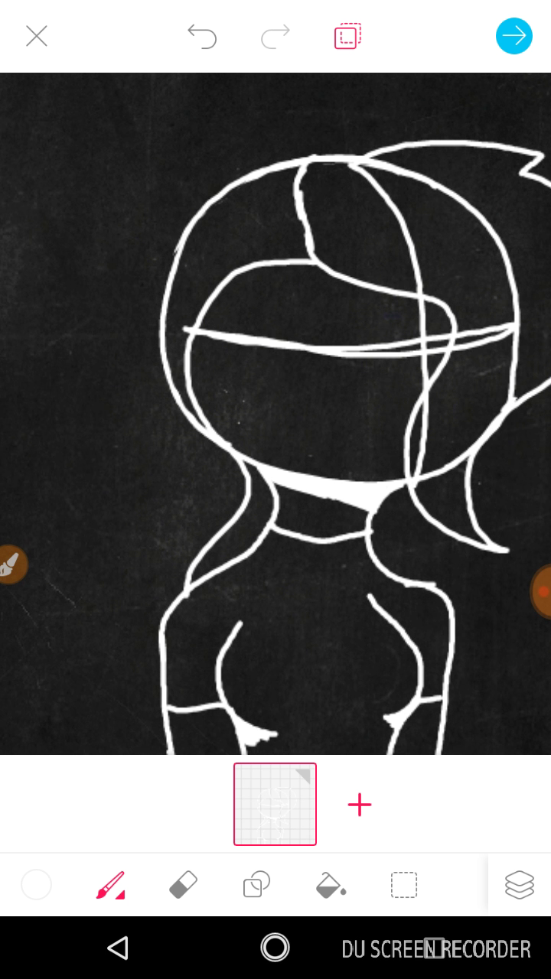
mouse_move(191, 593)
mouse_down()
mouse_move(157, 547)
mouse_move(116, 393)
mouse_move(280, 171)
mouse_up()
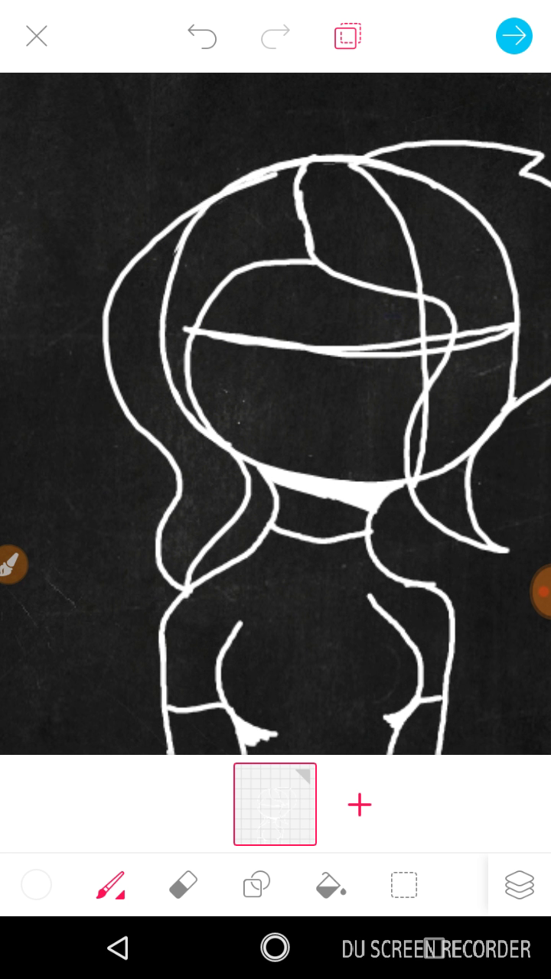
click(202, 35)
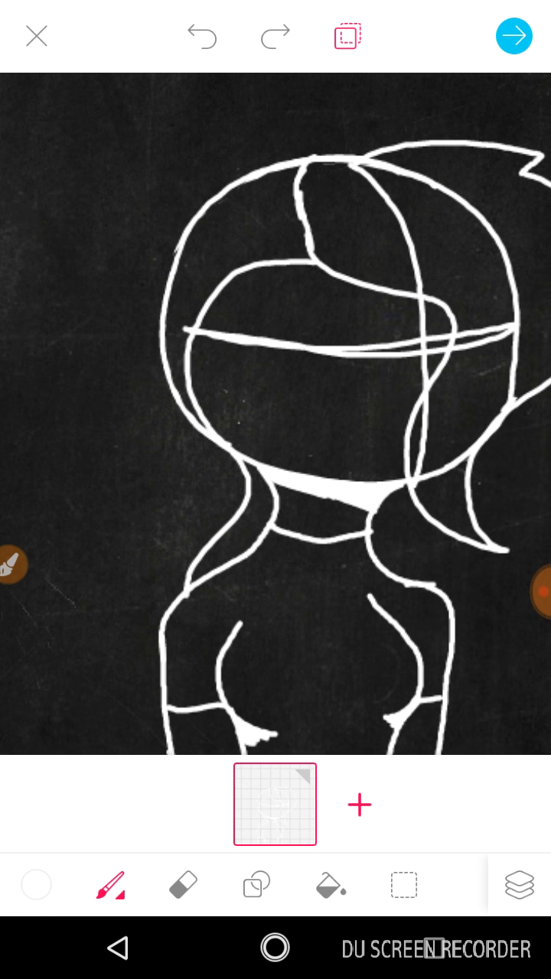
mouse_move(183, 585)
mouse_down()
mouse_move(126, 211)
mouse_move(317, 157)
mouse_up()
click(202, 35)
mouse_move(325, 168)
mouse_down()
mouse_move(170, 246)
mouse_move(196, 447)
mouse_move(291, 633)
mouse_move(262, 606)
mouse_move(216, 417)
mouse_move(321, 249)
mouse_up()
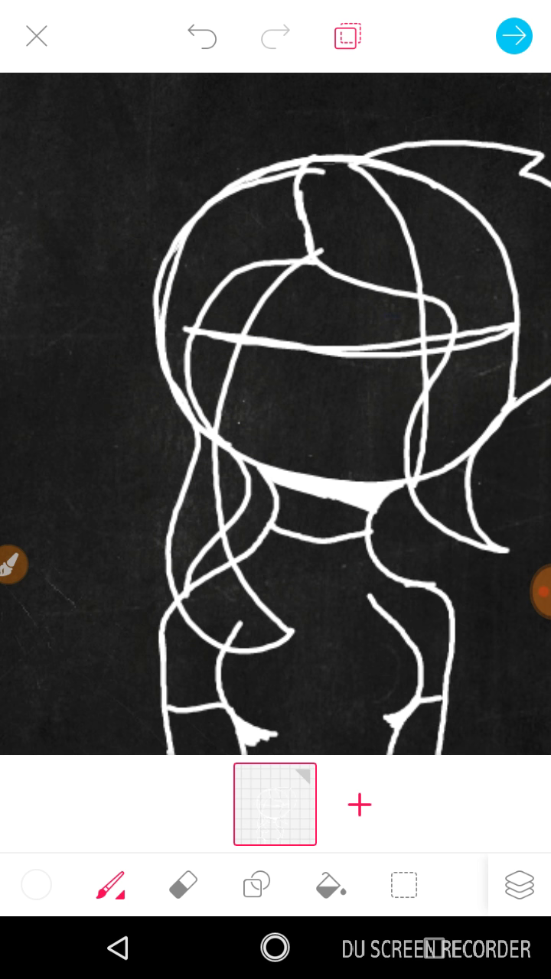
click(202, 35)
mouse_move(317, 168)
mouse_down()
mouse_move(204, 214)
mouse_move(187, 516)
mouse_move(239, 667)
mouse_move(279, 498)
mouse_move(256, 344)
mouse_move(310, 260)
mouse_up()
click(202, 36)
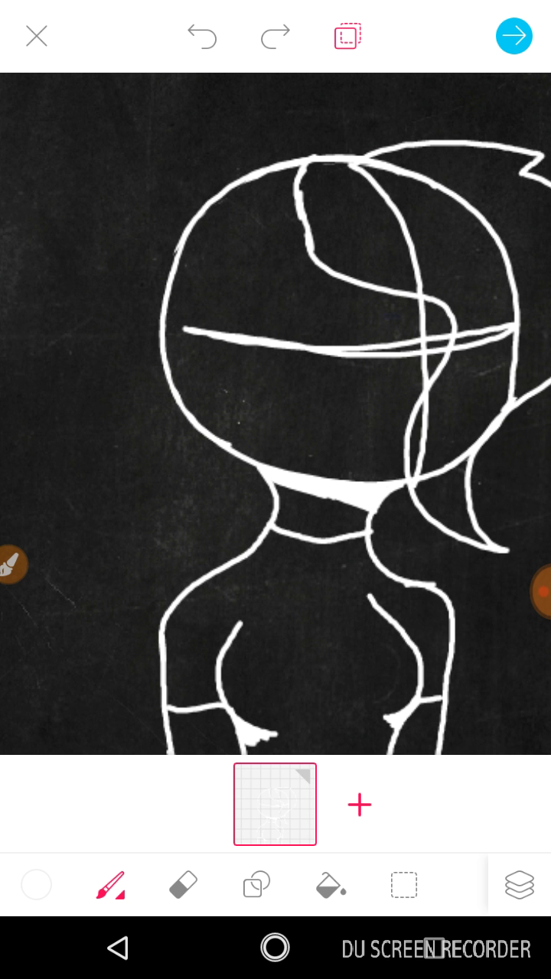
mouse_move(306, 206)
mouse_down()
mouse_move(268, 280)
mouse_move(147, 394)
mouse_up()
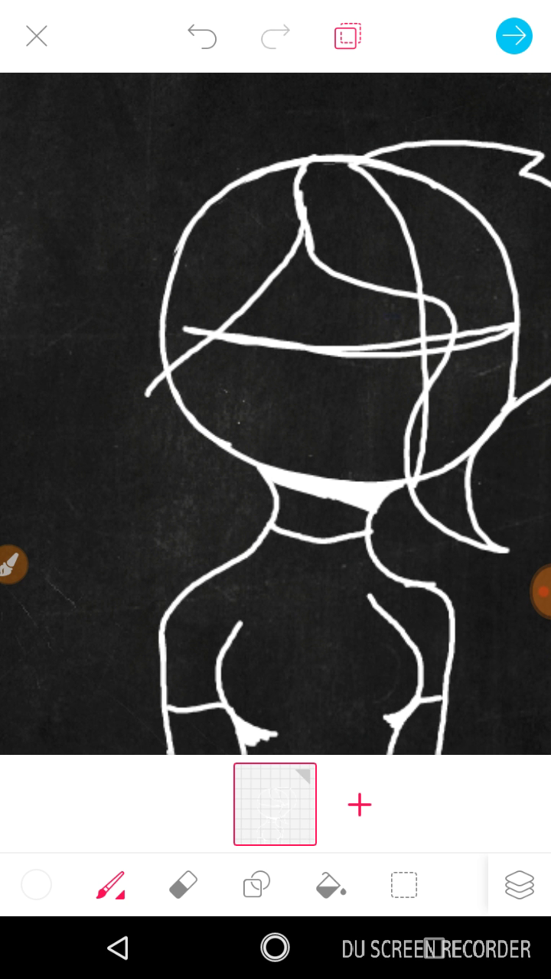
click(201, 35)
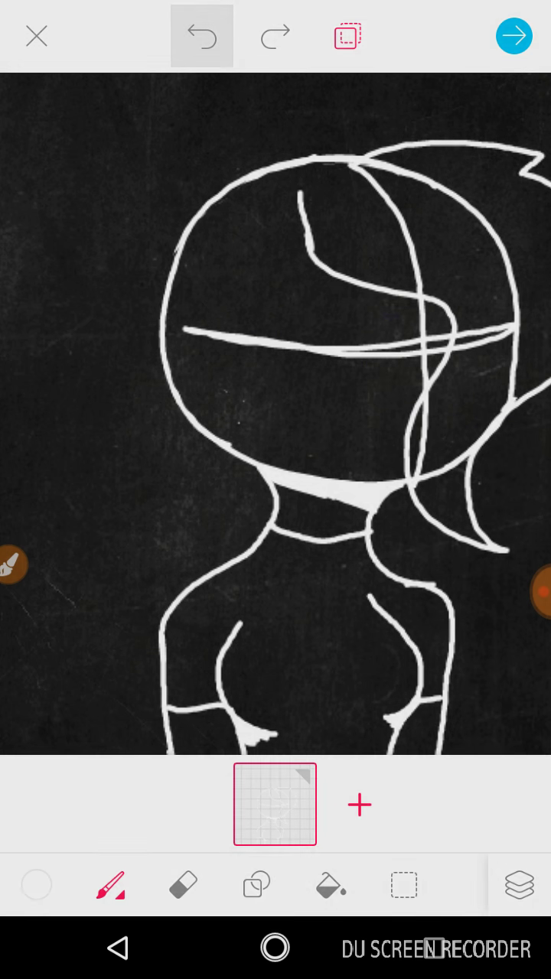
click(202, 35)
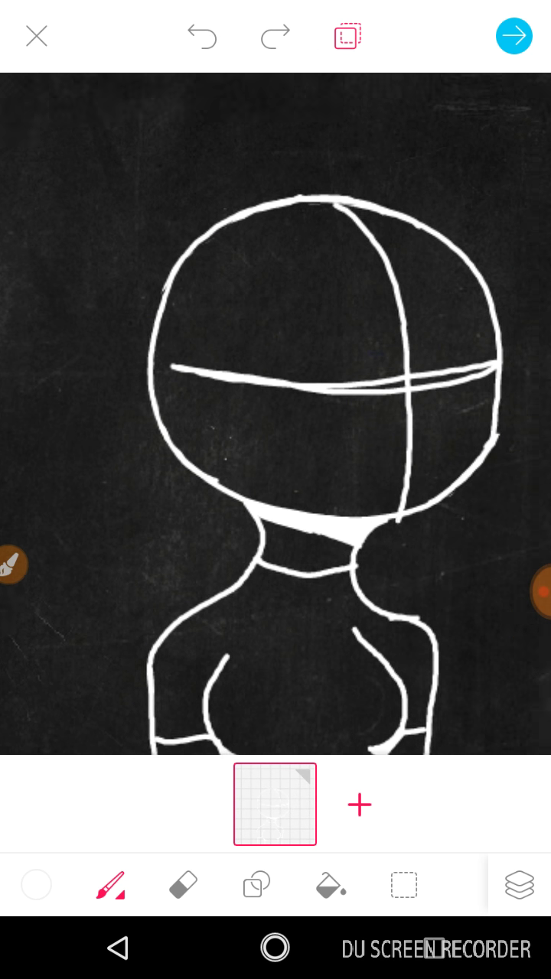
scroll(276, 413, up, 3)
scroll(327, 489, up, 2)
Draw a hair tie on top of the head and a long ponytail down past the neck
mouse_move(300, 270)
mouse_down()
mouse_move(283, 236)
mouse_move(212, 287)
mouse_up()
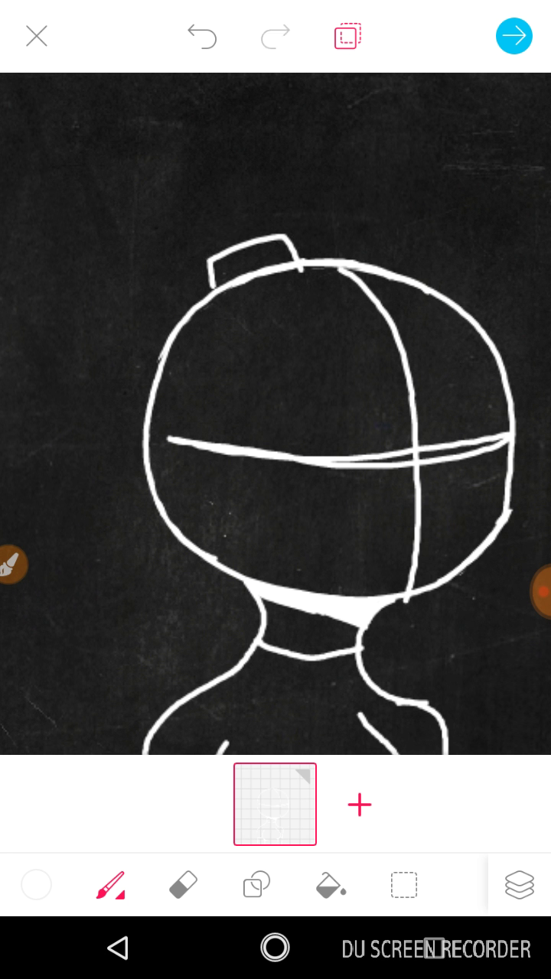
mouse_move(277, 234)
mouse_down()
mouse_move(291, 208)
mouse_move(326, 204)
mouse_move(88, 213)
mouse_move(93, 350)
mouse_move(73, 577)
mouse_move(114, 723)
mouse_move(106, 746)
mouse_move(164, 719)
mouse_up()
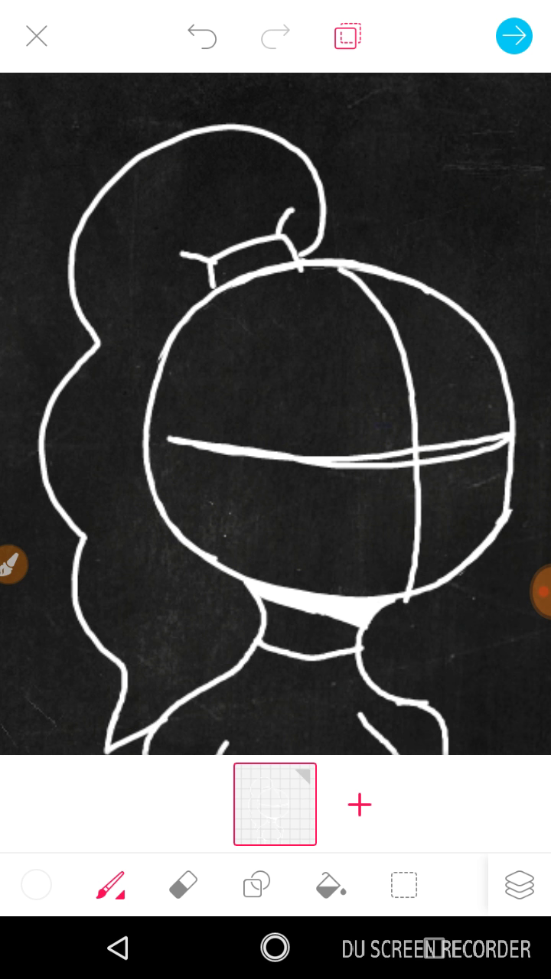
drag(228, 604, 243, 658)
scroll(276, 413, down, 3)
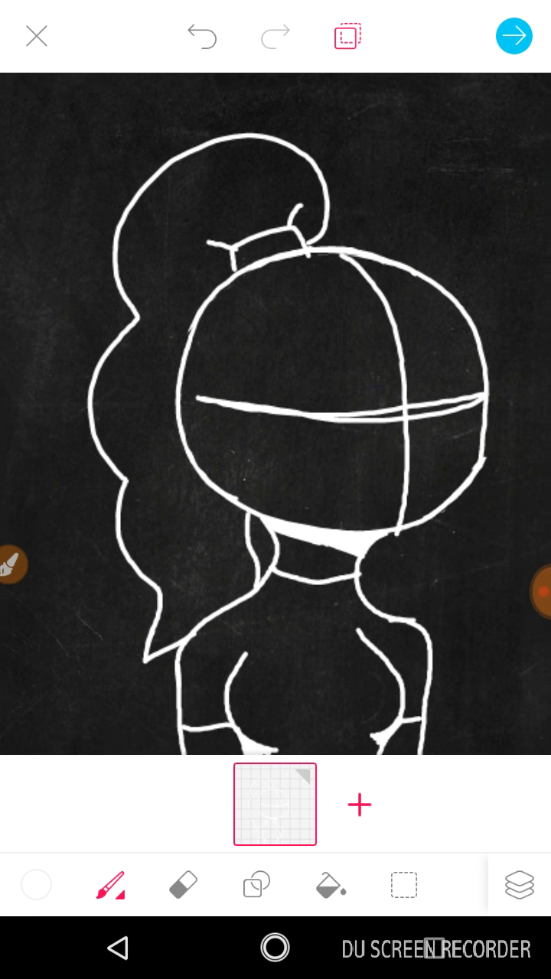
scroll(275, 413, up, 1)
scroll(275, 413, up, 1)
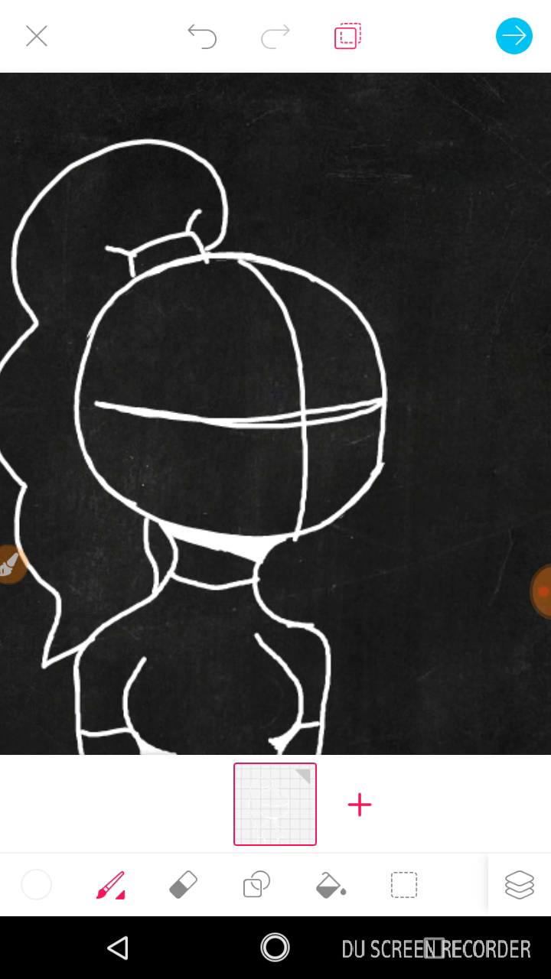
scroll(275, 413, up, 1)
scroll(275, 413, up, 1)
Add curly hair over the upper right and bangs across the face, undoing a stray left outline
mouse_move(264, 200)
mouse_down()
mouse_move(417, 197)
mouse_move(486, 203)
mouse_move(481, 474)
mouse_move(260, 376)
mouse_move(243, 279)
mouse_move(233, 388)
mouse_move(187, 482)
mouse_move(203, 524)
mouse_move(102, 398)
mouse_move(135, 258)
mouse_up()
drag(108, 316, 104, 442)
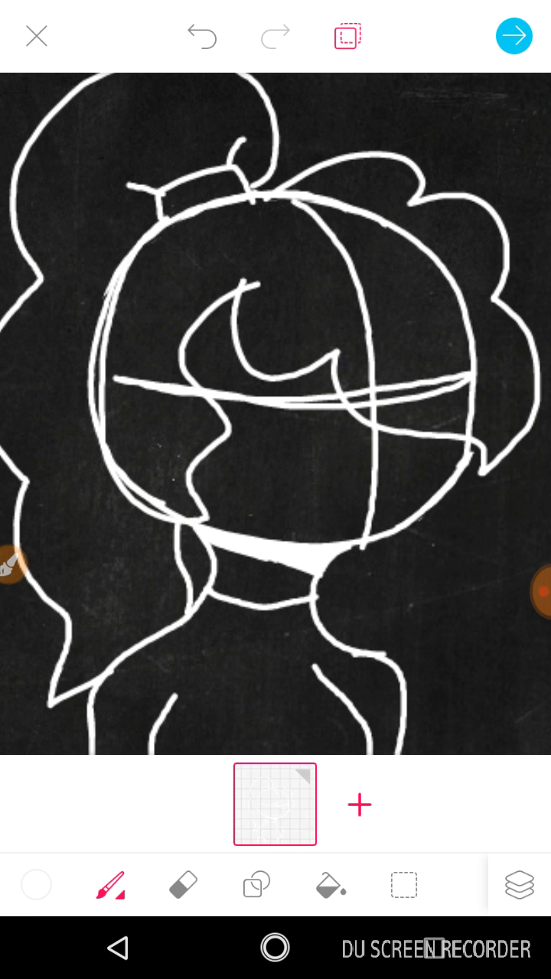
click(202, 35)
click(202, 35)
mouse_move(253, 283)
mouse_down()
mouse_move(223, 310)
mouse_move(170, 483)
mouse_move(182, 511)
mouse_up()
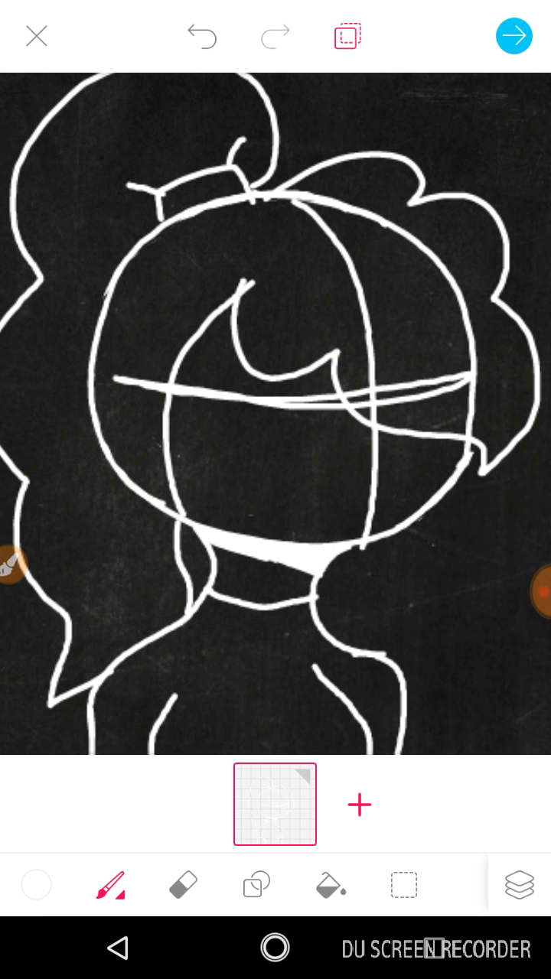
Erase the small dash marks beside the curve and the stubs under the horizontal line
click(184, 885)
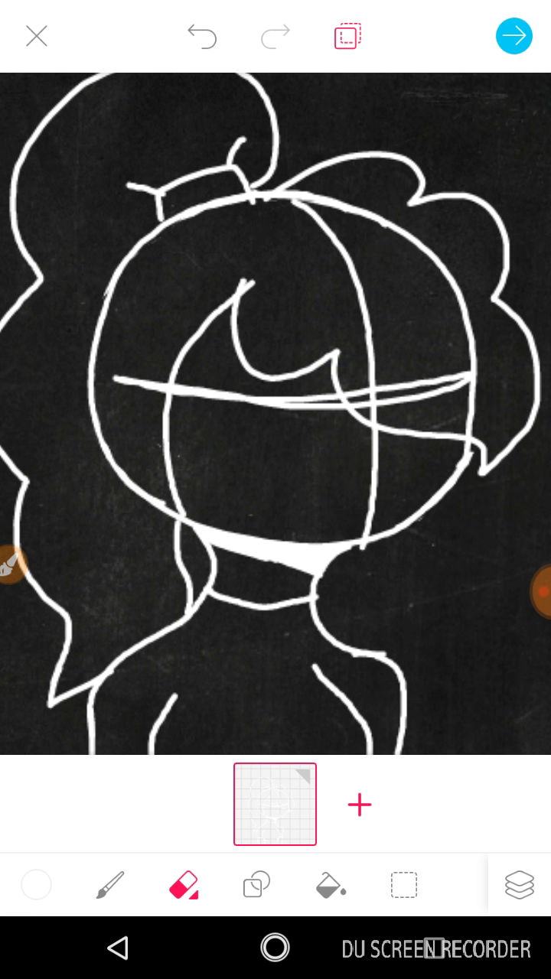
scroll(143, 385, up, 3)
scroll(143, 385, up, 3)
scroll(143, 385, up, 3)
scroll(143, 385, up, 1)
drag(224, 387, 259, 394)
drag(183, 379, 126, 367)
drag(84, 364, 19, 348)
scroll(275, 413, down, 3)
scroll(275, 413, down, 3)
scroll(276, 413, up, 3)
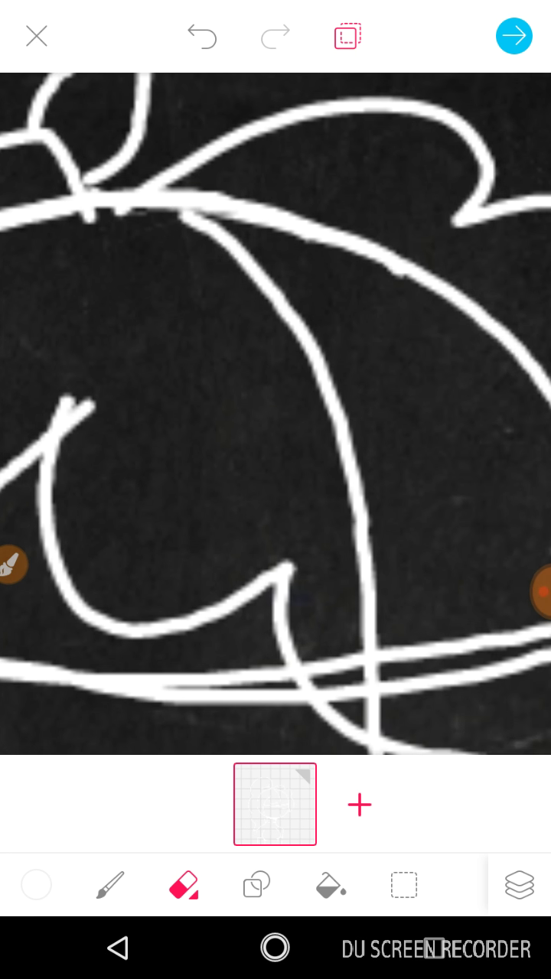
scroll(275, 413, up, 3)
scroll(276, 413, down, 2)
scroll(275, 413, up, 3)
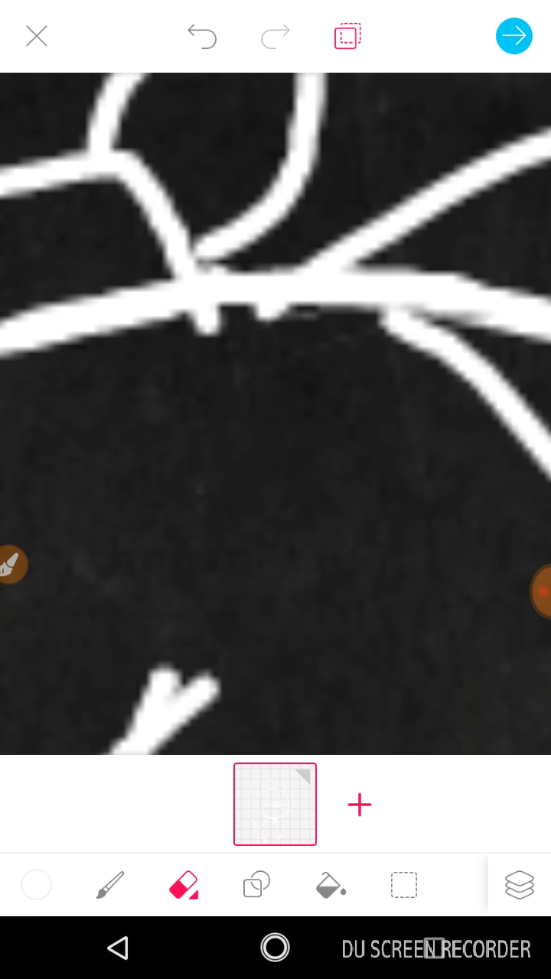
mouse_move(206, 329)
mouse_down()
mouse_move(272, 320)
mouse_move(203, 326)
mouse_move(306, 312)
mouse_move(195, 317)
mouse_up()
Erase the unwanted curved stroke and the top end of the long curve
drag(344, 306, 459, 359)
drag(428, 329, 547, 463)
drag(444, 360, 547, 474)
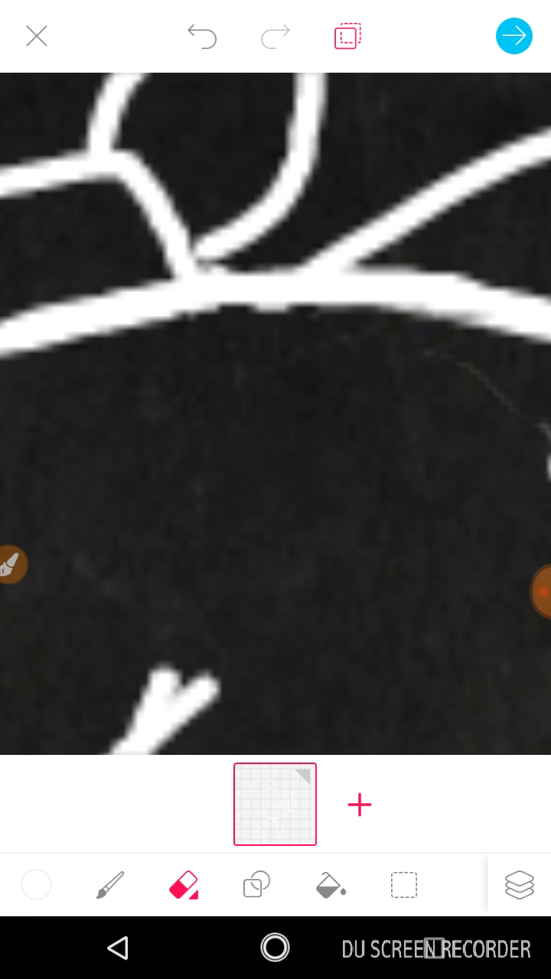
drag(425, 350, 547, 436)
drag(475, 497, 214, 367)
mouse_move(187, 272)
mouse_down()
mouse_move(245, 344)
mouse_move(229, 329)
mouse_move(284, 478)
mouse_move(356, 750)
mouse_up()
Cut through the guide lines and erase their ends and the vertical line's tip near the bangs
drag(276, 230, 275, 574)
drag(276, 458, 275, 371)
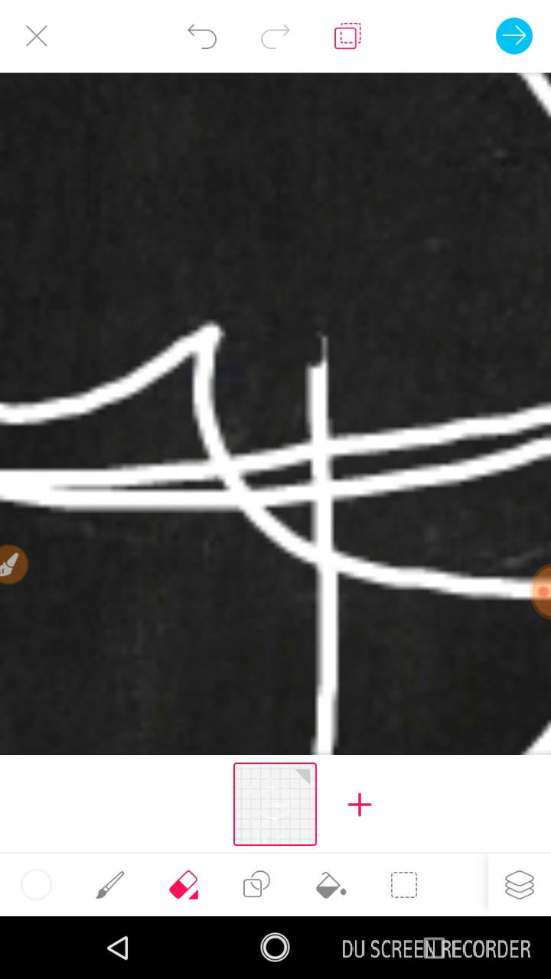
mouse_move(310, 364)
mouse_down()
mouse_move(299, 520)
mouse_move(360, 497)
mouse_up()
drag(324, 337, 325, 528)
drag(375, 432, 375, 493)
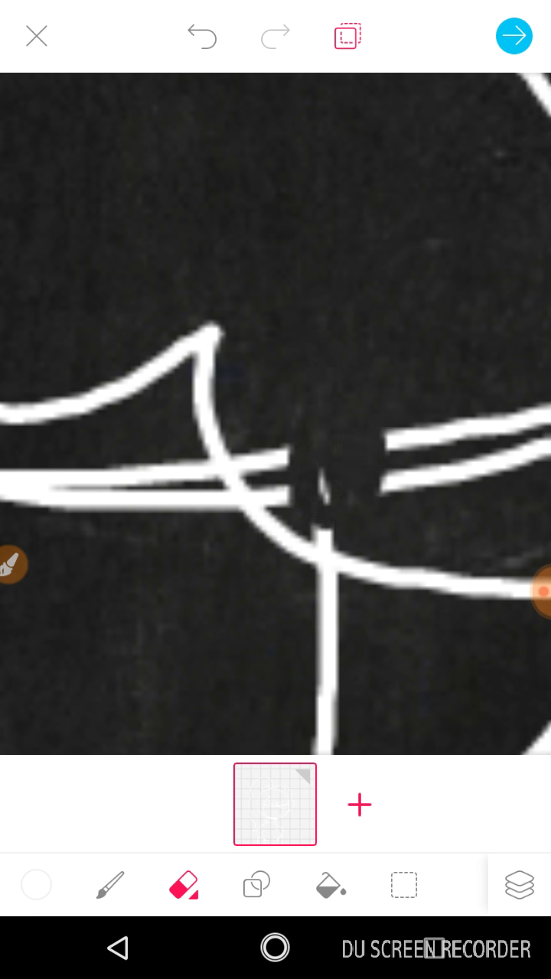
drag(324, 469, 325, 505)
mouse_move(291, 445)
mouse_down()
mouse_move(260, 470)
mouse_move(225, 443)
mouse_up()
mouse_move(322, 558)
mouse_down()
mouse_move(291, 524)
mouse_move(218, 535)
mouse_up()
drag(276, 382, 286, 396)
mouse_move(222, 489)
mouse_down()
mouse_move(230, 516)
mouse_move(245, 532)
mouse_up()
Erase the doubled stroke ends along the parallel lines
drag(336, 360, 310, 425)
drag(375, 356, 329, 428)
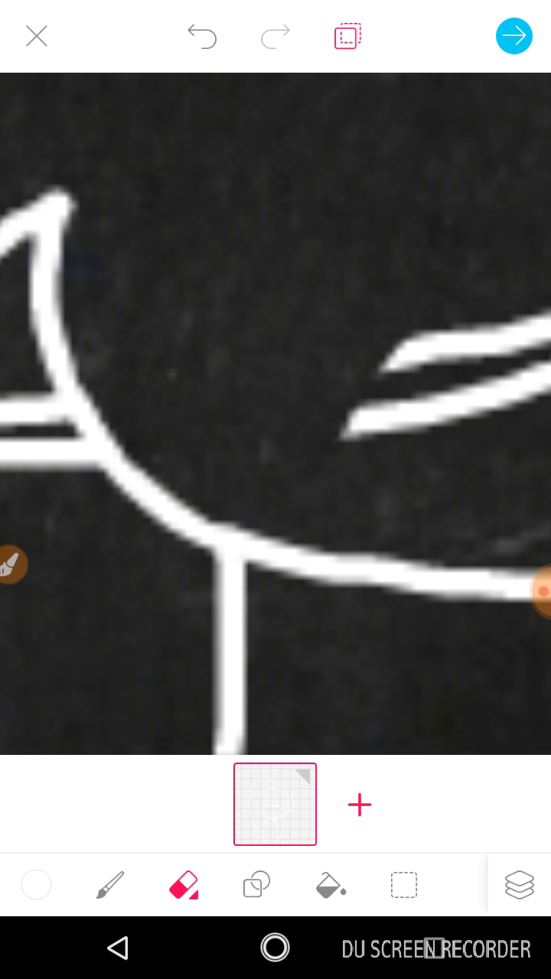
drag(417, 352, 367, 417)
mouse_move(474, 340)
mouse_down()
mouse_move(444, 413)
mouse_move(497, 413)
mouse_up()
drag(524, 313, 539, 398)
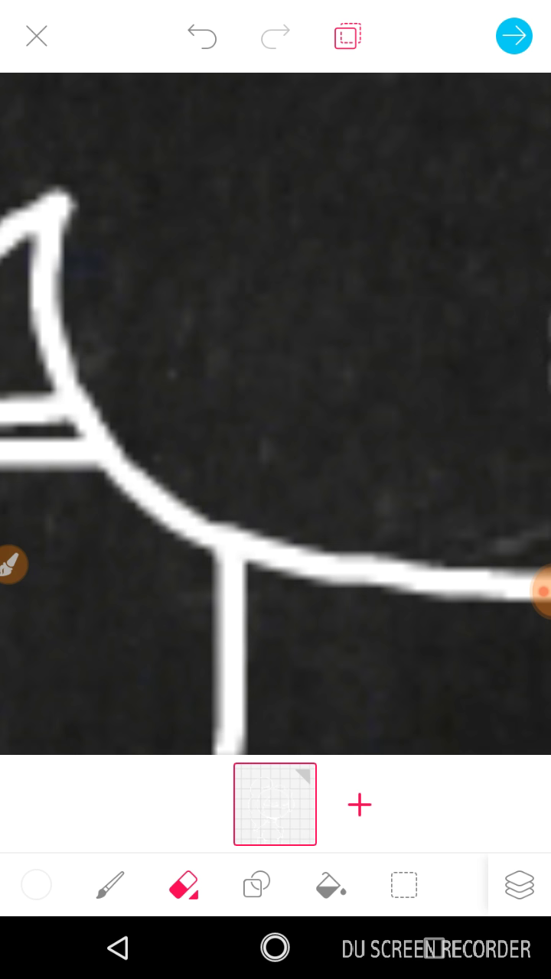
drag(306, 383, 229, 482)
drag(306, 459, 275, 230)
Trim and remove the two short stray strokes
drag(276, 497, 260, 428)
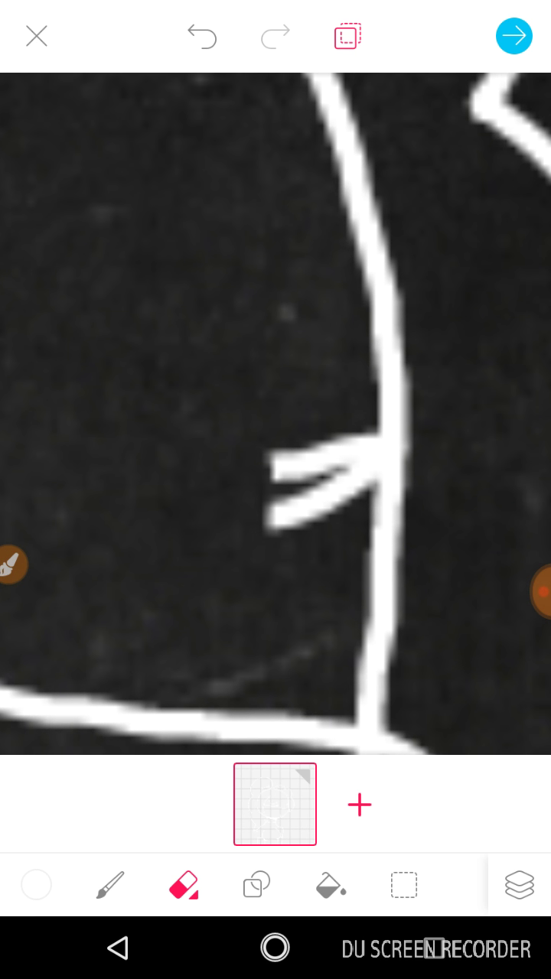
drag(318, 436, 360, 505)
drag(356, 432, 378, 524)
mouse_move(267, 451)
mouse_down()
mouse_move(322, 528)
mouse_move(314, 521)
mouse_move(329, 524)
mouse_up()
scroll(275, 413, down, 5)
scroll(276, 414, down, 1)
scroll(275, 413, down, 2)
scroll(275, 413, down, 1)
scroll(276, 413, up, 1)
scroll(275, 413, up, 1)
scroll(275, 413, up, 1)
scroll(275, 413, up, 1)
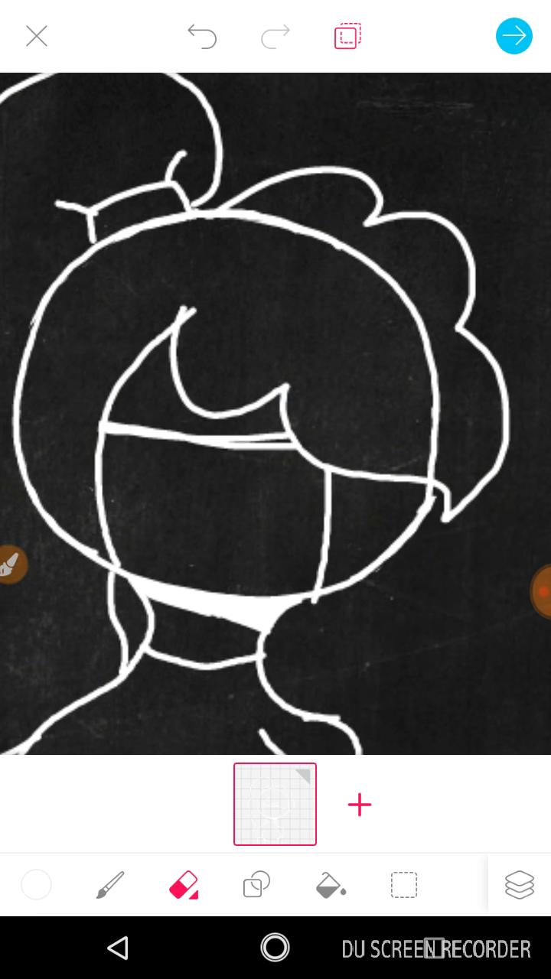
scroll(275, 413, up, 1)
scroll(276, 413, up, 3)
scroll(276, 413, up, 2)
scroll(276, 413, up, 1)
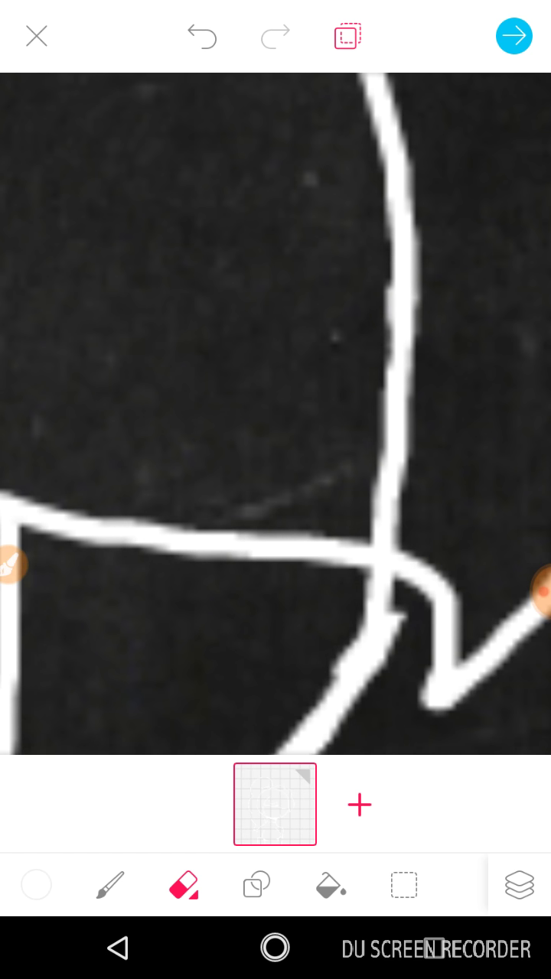
Erase the vertical line's overshoot and the stray curved line tail
mouse_move(365, 524)
mouse_down()
mouse_move(399, 520)
mouse_move(386, 471)
mouse_move(394, 164)
mouse_up()
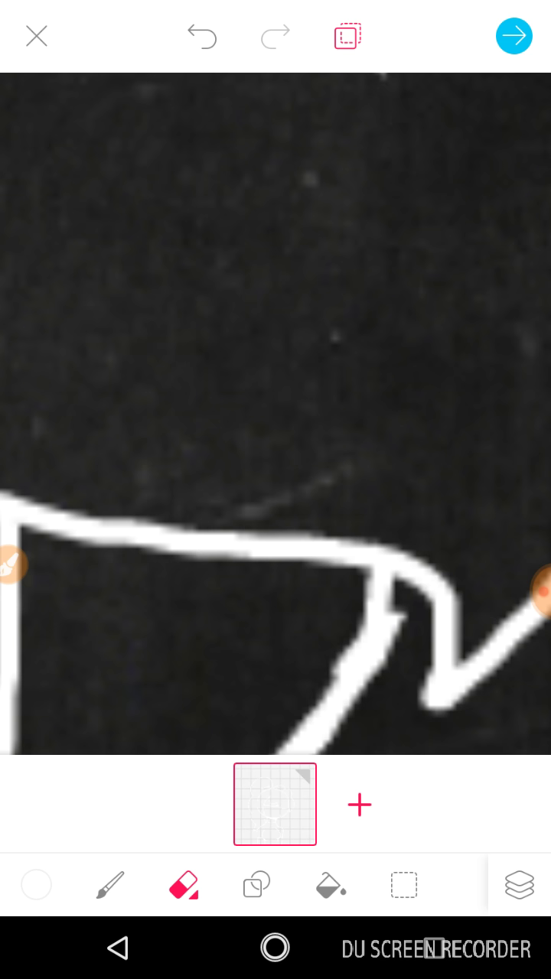
scroll(276, 413, up, 2)
scroll(276, 413, up, 2)
scroll(275, 413, up, 2)
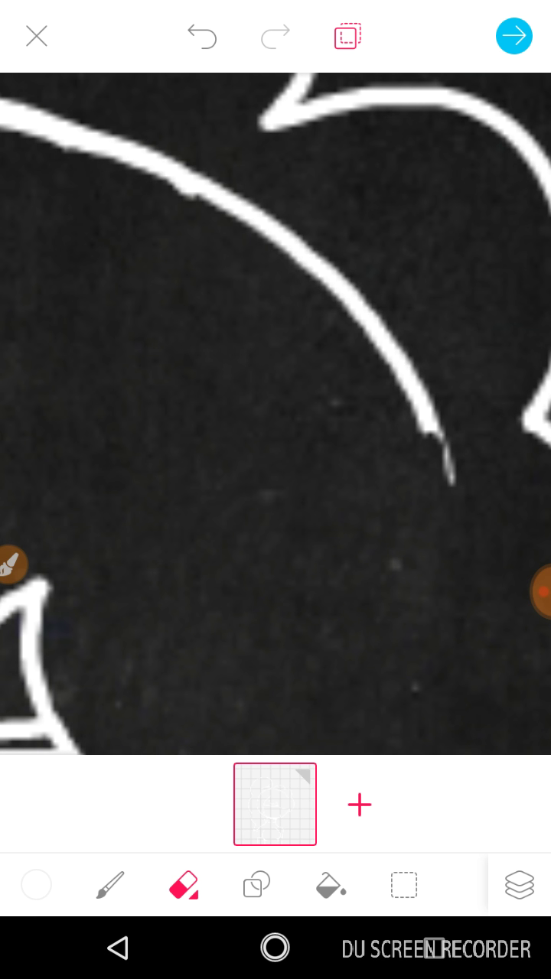
mouse_move(451, 482)
mouse_down()
mouse_move(348, 294)
mouse_move(310, 253)
mouse_up()
drag(344, 302, 248, 210)
mouse_move(290, 234)
mouse_down()
mouse_move(115, 141)
mouse_move(126, 145)
mouse_up()
drag(199, 176, 115, 142)
scroll(276, 413, up, 2)
scroll(276, 413, left, 3)
scroll(275, 413, left, 3)
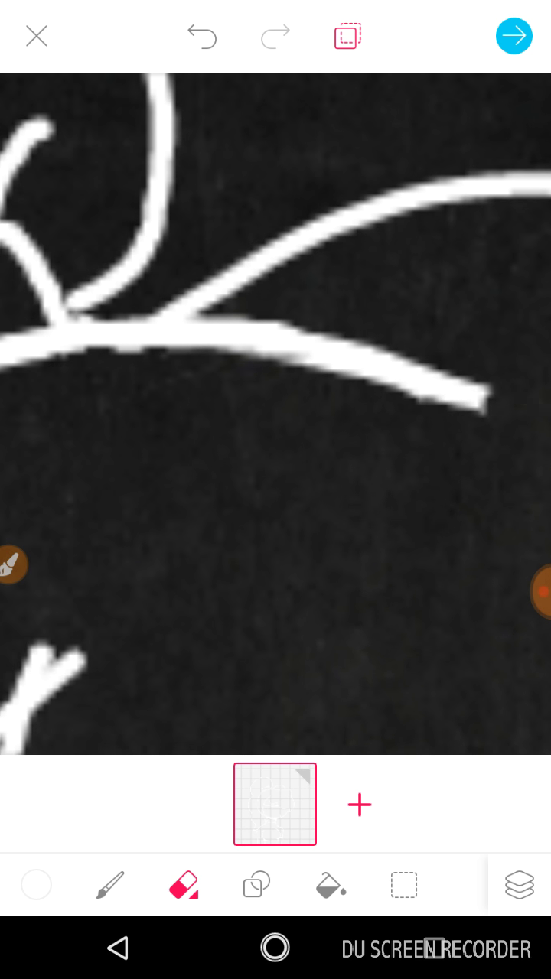
Remove the line's right tail near the hair, smooth the spike at its bend, and cut the face line
mouse_move(494, 392)
mouse_down()
mouse_move(447, 394)
mouse_move(375, 359)
mouse_move(325, 344)
mouse_up()
mouse_move(455, 391)
mouse_down()
mouse_move(371, 360)
mouse_move(264, 336)
mouse_up()
drag(306, 336, 225, 340)
drag(268, 337, 188, 337)
drag(245, 333, 161, 336)
drag(210, 314, 172, 337)
scroll(275, 413, down, 5)
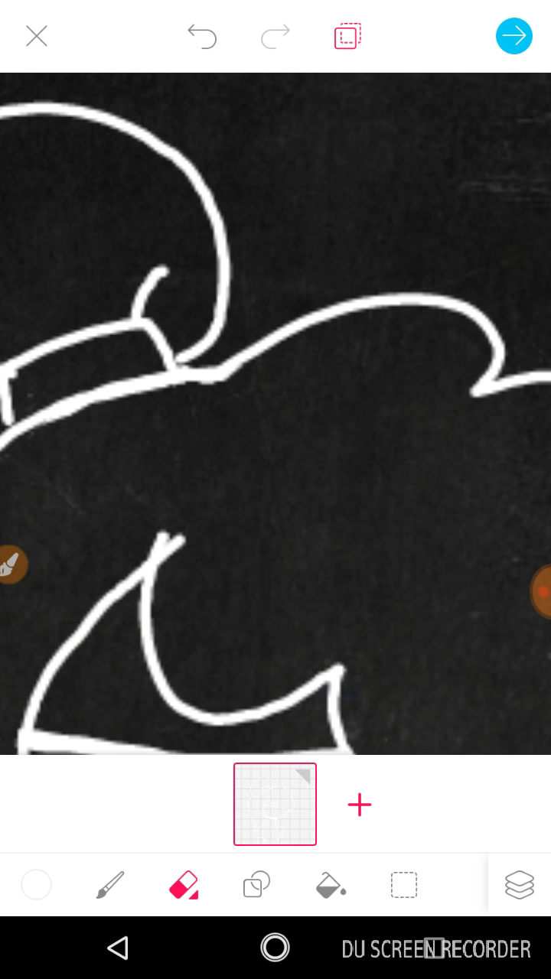
scroll(275, 413, down, 5)
scroll(271, 501, up, 2)
scroll(272, 501, up, 2)
scroll(272, 501, up, 2)
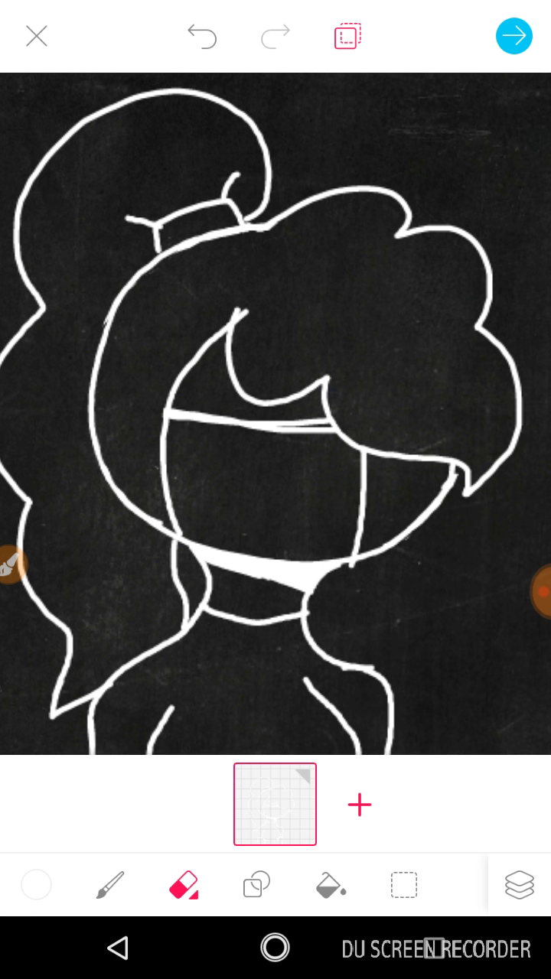
scroll(230, 459, up, 2)
scroll(230, 459, up, 2)
scroll(229, 459, up, 2)
scroll(229, 459, up, 2)
scroll(276, 382, up, 3)
drag(92, 382, 121, 356)
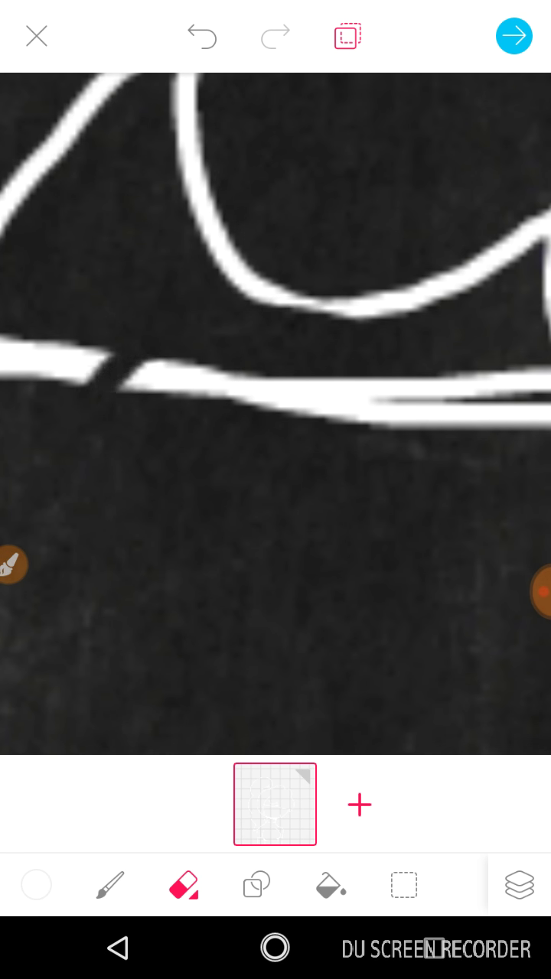
Restore the face line, draw the eye outline with its top edge and lower rim, and erase a bump
click(202, 35)
click(109, 885)
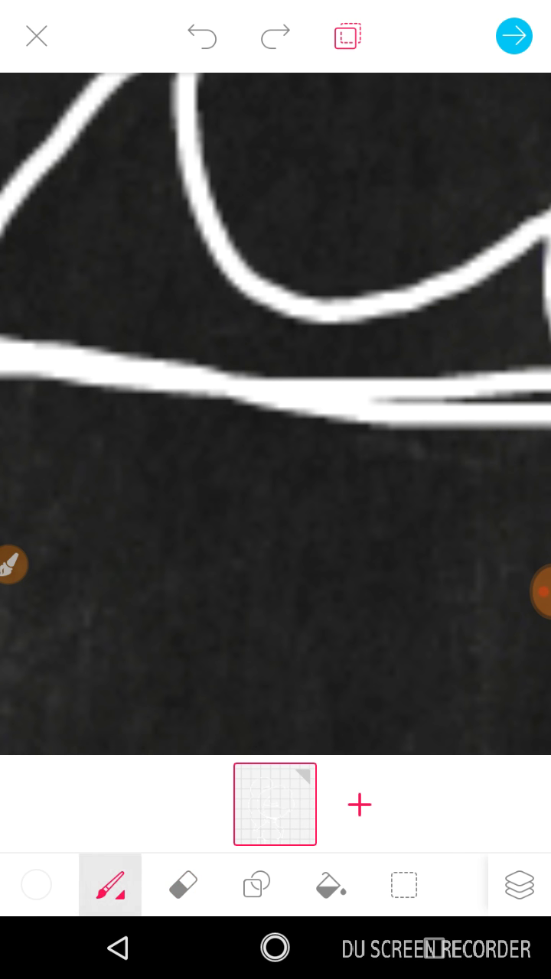
mouse_move(436, 352)
mouse_down()
mouse_move(134, 329)
mouse_move(59, 579)
mouse_move(207, 662)
mouse_move(352, 638)
mouse_move(360, 643)
mouse_up()
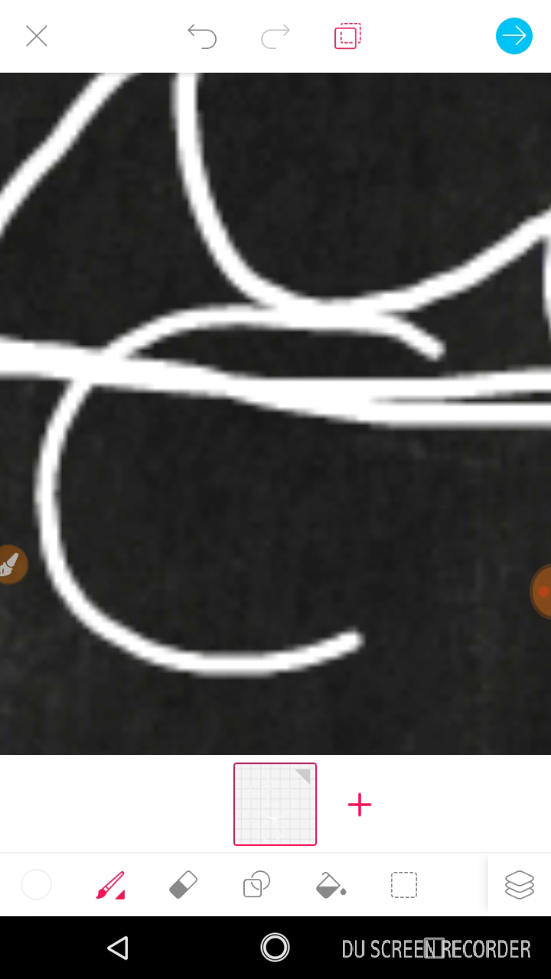
drag(413, 321, 459, 376)
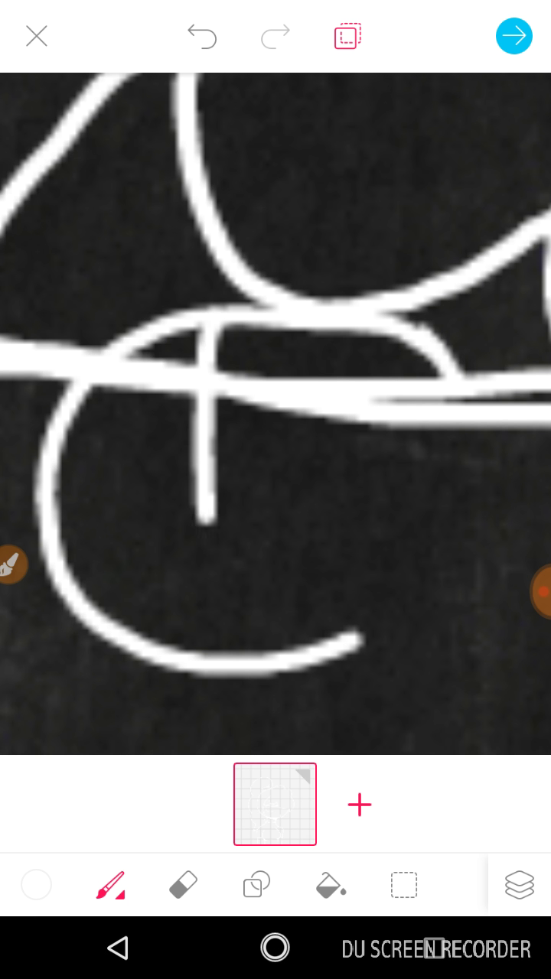
mouse_move(203, 526)
mouse_down()
mouse_move(260, 658)
mouse_move(386, 467)
mouse_move(383, 332)
mouse_up()
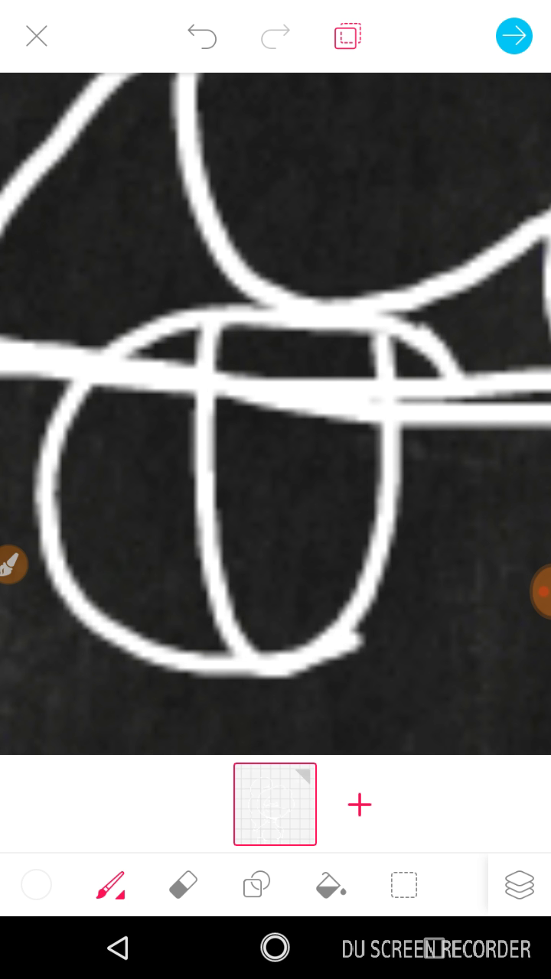
mouse_move(230, 458)
mouse_down()
mouse_move(421, 428)
mouse_move(444, 406)
mouse_up()
mouse_move(382, 249)
mouse_down()
mouse_move(360, 268)
mouse_move(214, 295)
mouse_up()
mouse_move(172, 318)
mouse_down()
mouse_move(244, 478)
mouse_move(199, 520)
mouse_move(329, 605)
mouse_move(398, 608)
mouse_up()
drag(283, 596, 440, 604)
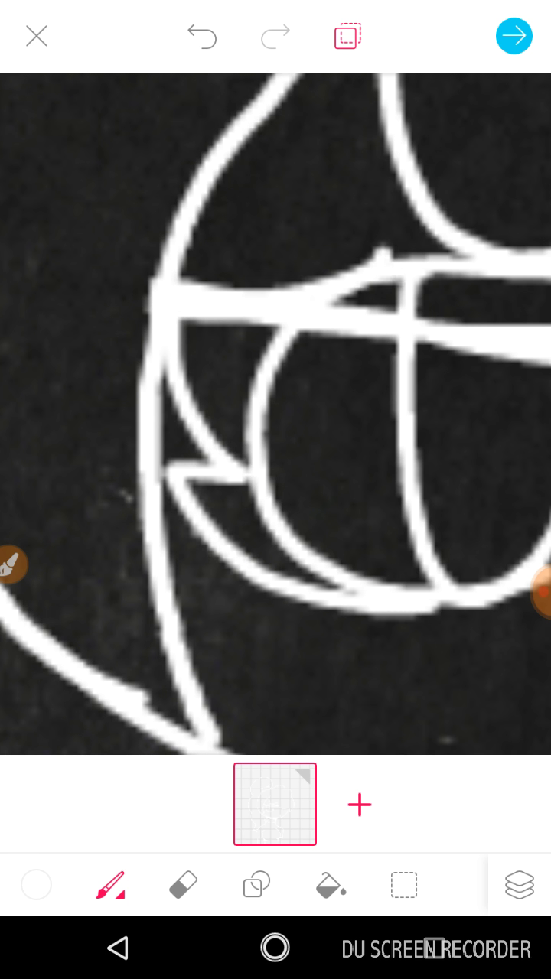
click(184, 884)
mouse_move(344, 275)
mouse_down()
mouse_move(386, 245)
mouse_move(401, 245)
mouse_up()
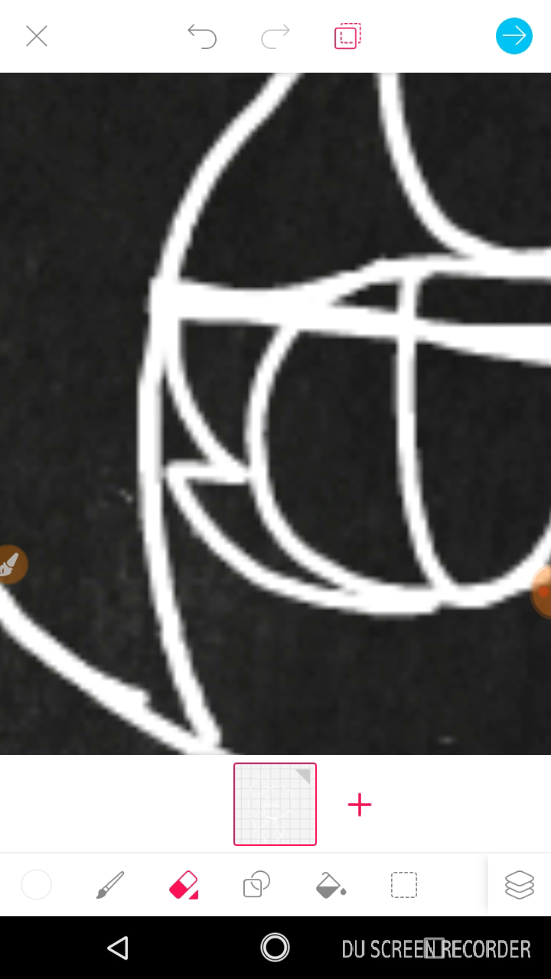
Fill the eye's corner and the leaf shape along the lower rim with white
click(110, 885)
drag(180, 463, 260, 543)
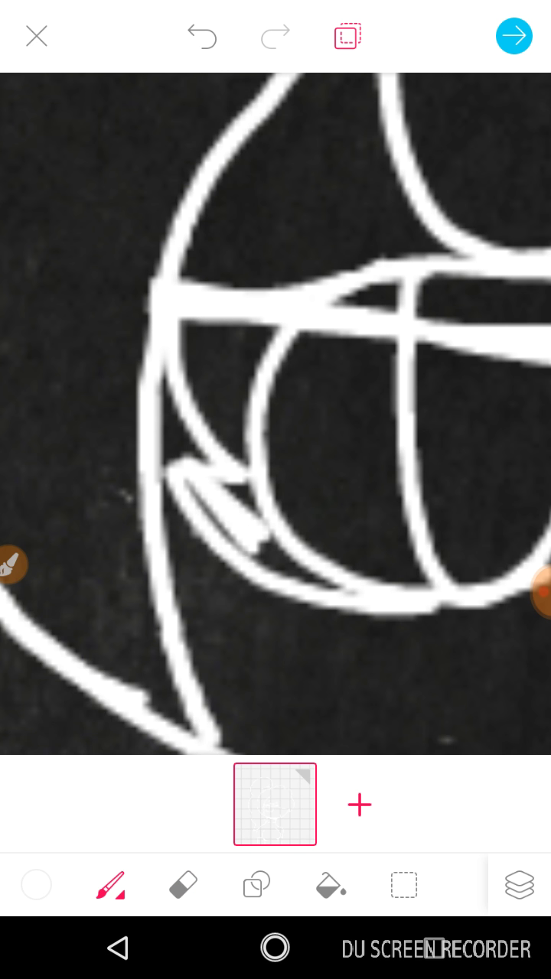
drag(218, 520, 248, 551)
mouse_move(191, 489)
mouse_down()
mouse_move(233, 543)
mouse_move(260, 482)
mouse_up()
drag(206, 520, 264, 551)
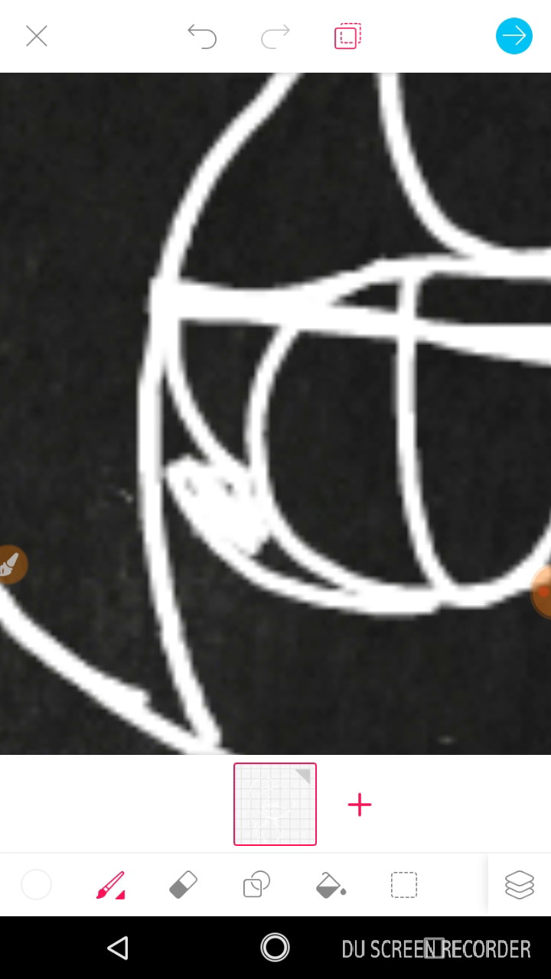
drag(187, 488, 230, 483)
drag(168, 496, 196, 488)
mouse_move(258, 531)
mouse_down()
mouse_move(337, 589)
mouse_move(360, 595)
mouse_up()
drag(237, 539, 337, 585)
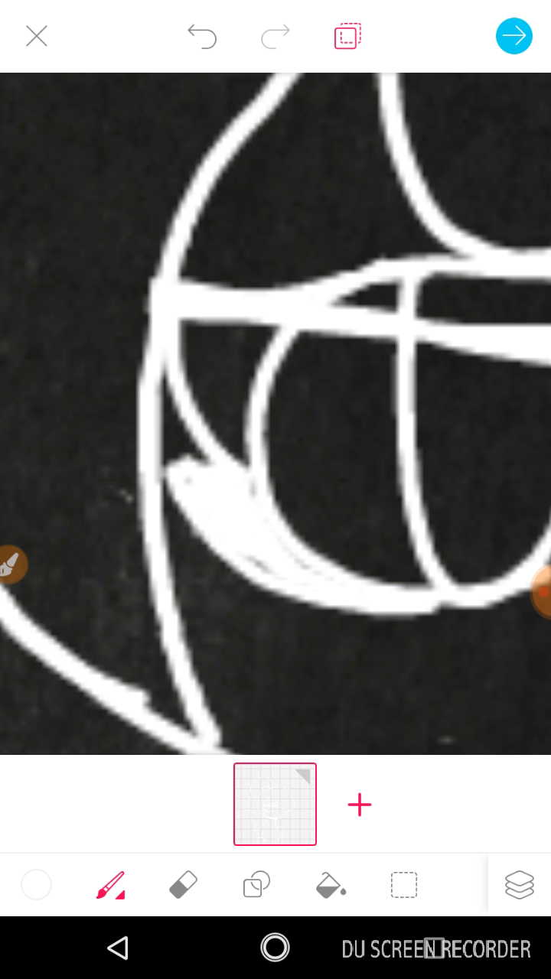
drag(294, 559, 359, 609)
drag(241, 463, 294, 554)
drag(242, 555, 272, 572)
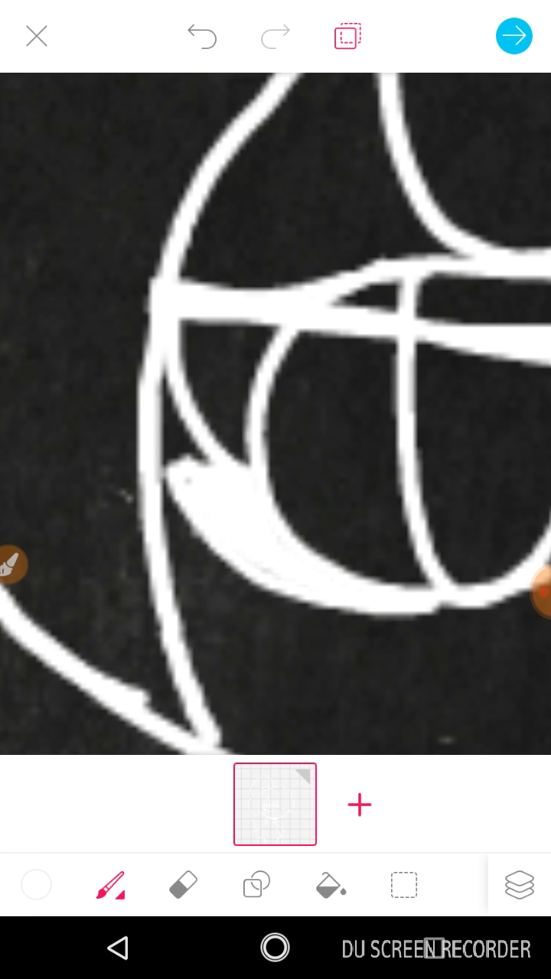
Add thin inner strokes, thicken the upper bar, and paint over dark slits in the rim
mouse_move(247, 465)
mouse_down()
mouse_move(181, 332)
mouse_move(250, 462)
mouse_up()
mouse_move(179, 320)
mouse_down()
mouse_move(227, 450)
mouse_move(227, 419)
mouse_up()
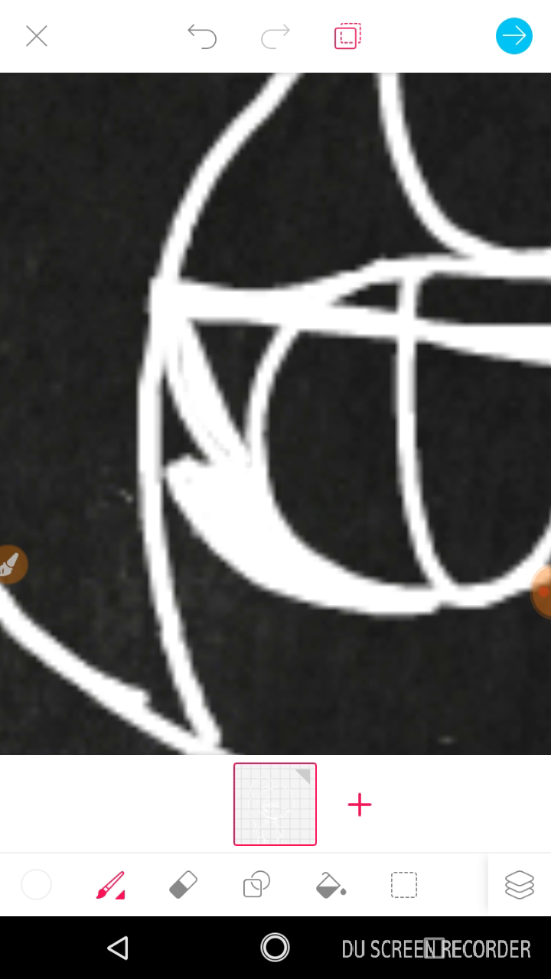
drag(180, 371, 264, 337)
drag(198, 326, 260, 336)
mouse_move(228, 322)
mouse_down()
mouse_move(280, 329)
mouse_move(233, 436)
mouse_move(263, 340)
mouse_move(248, 455)
mouse_up()
mouse_move(191, 320)
mouse_down()
mouse_move(237, 382)
mouse_move(220, 390)
mouse_move(226, 409)
mouse_up()
drag(214, 285, 203, 321)
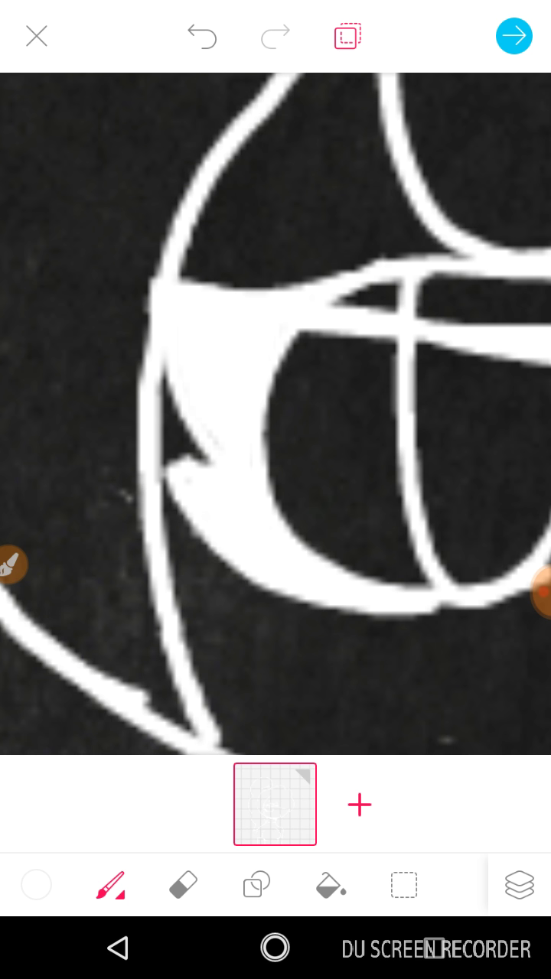
scroll(275, 413, down, 3)
scroll(275, 413, down, 1)
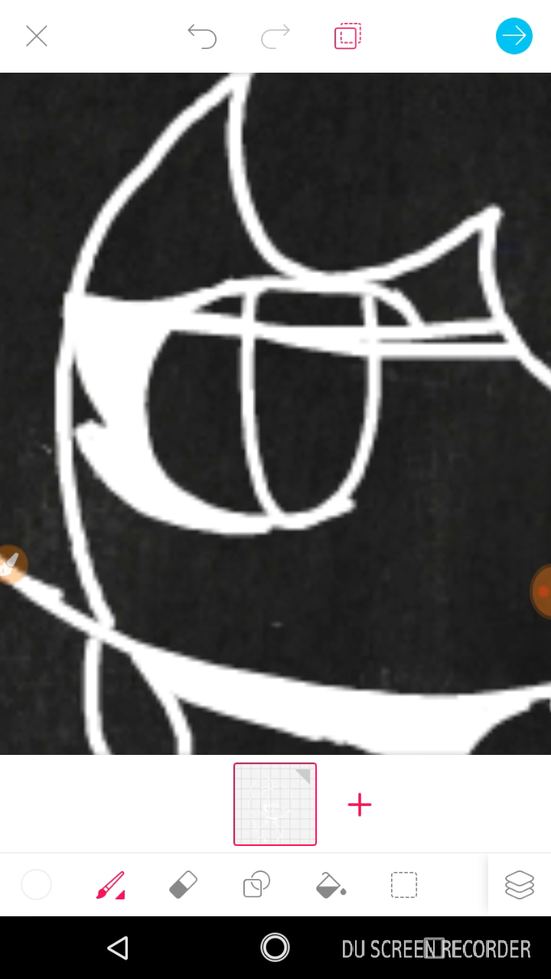
scroll(276, 413, up, 3)
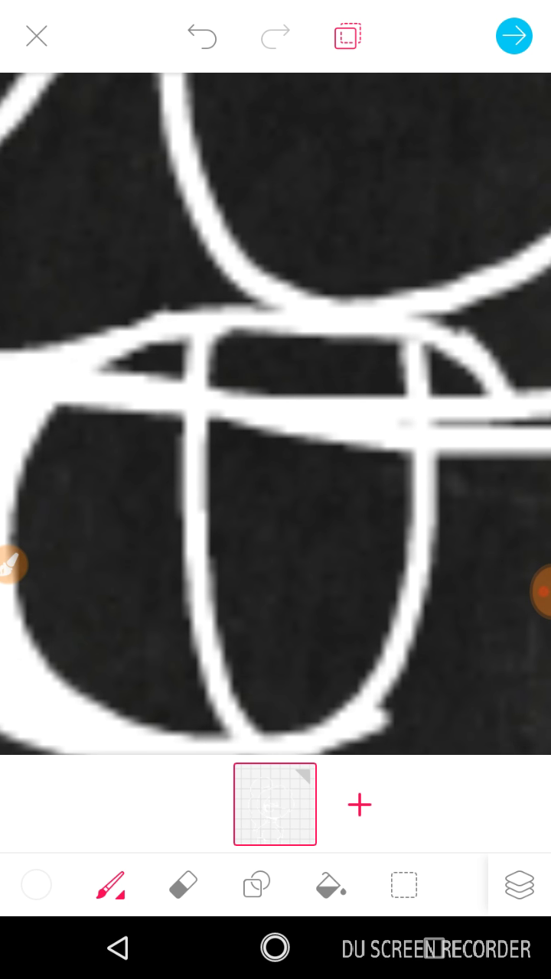
Draw a U-shaped pupil inside the eye and erase the bit of line above it
mouse_move(180, 506)
mouse_down()
mouse_move(221, 506)
mouse_move(260, 593)
mouse_move(344, 528)
mouse_move(402, 508)
mouse_up()
click(184, 885)
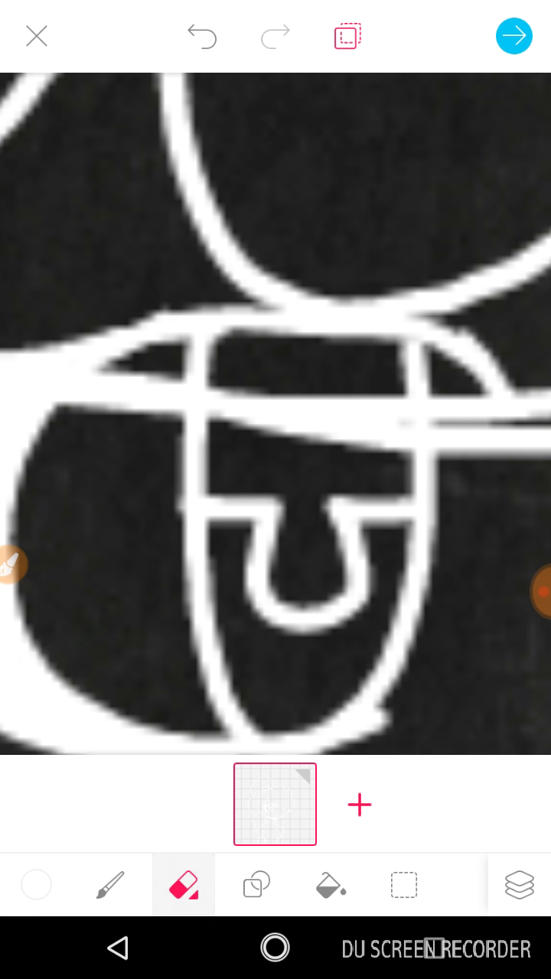
mouse_move(336, 409)
mouse_down()
mouse_move(382, 417)
mouse_move(341, 405)
mouse_move(398, 410)
mouse_move(405, 424)
mouse_up()
drag(371, 429, 397, 432)
Fill the pupil, teardrop and black cell left of the vertical line with white
click(110, 885)
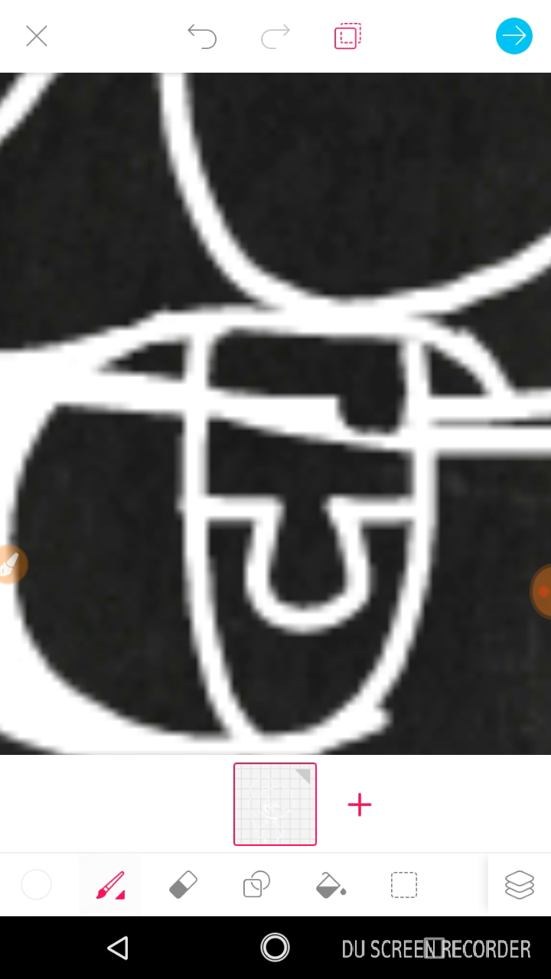
mouse_move(310, 478)
mouse_down()
mouse_move(283, 597)
mouse_move(325, 604)
mouse_up()
drag(321, 535, 337, 605)
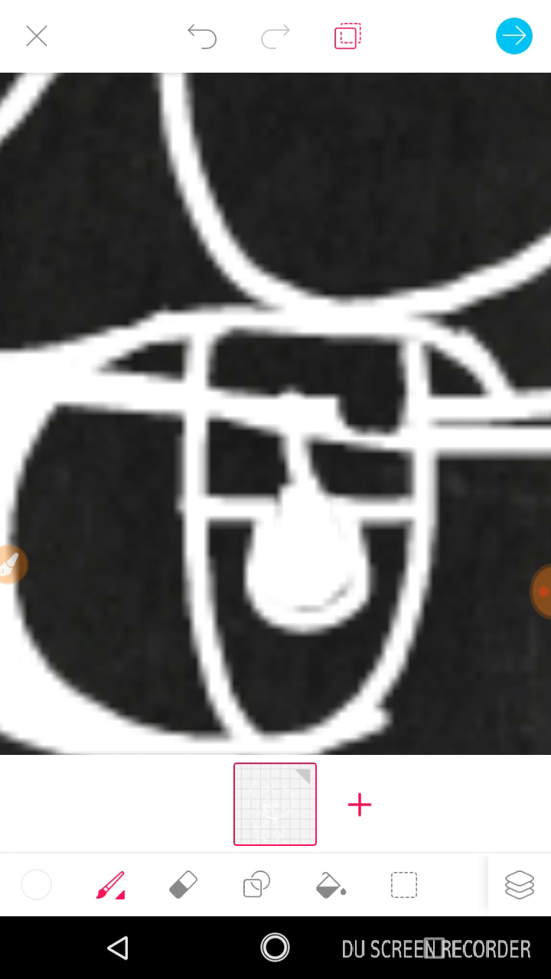
mouse_move(295, 386)
mouse_down()
mouse_move(302, 490)
mouse_move(314, 482)
mouse_up()
drag(341, 398, 348, 428)
mouse_move(322, 340)
mouse_down()
mouse_move(337, 401)
mouse_move(252, 397)
mouse_up()
drag(287, 367, 260, 467)
mouse_move(245, 336)
mouse_down()
mouse_move(229, 452)
mouse_move(218, 436)
mouse_move(260, 474)
mouse_up()
mouse_move(210, 352)
mouse_down()
mouse_move(237, 452)
mouse_move(275, 497)
mouse_up()
Fill the area below the crossbar with white
mouse_move(314, 474)
mouse_down()
mouse_move(398, 486)
mouse_move(387, 496)
mouse_up()
drag(210, 420, 213, 481)
drag(317, 596, 348, 623)
drag(211, 436, 211, 489)
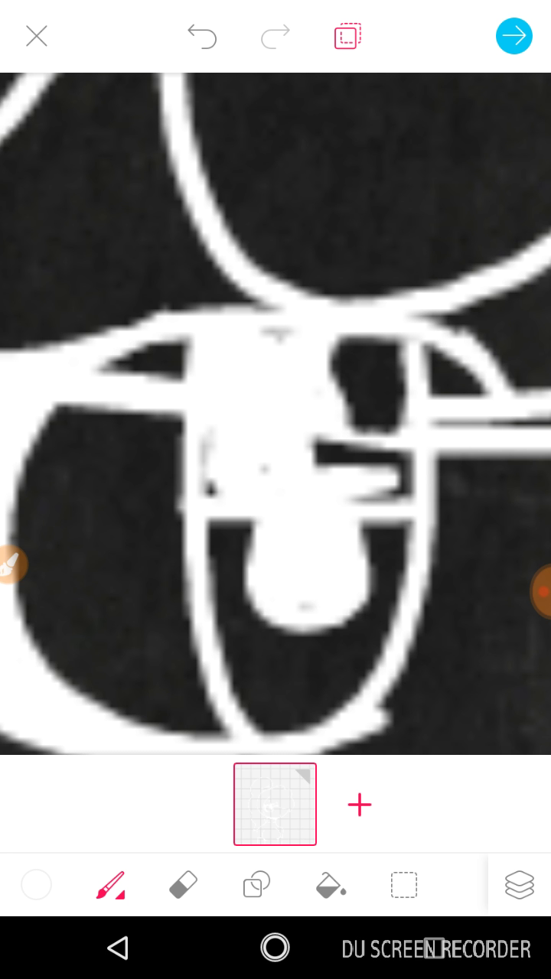
mouse_move(314, 463)
mouse_down()
mouse_move(379, 468)
mouse_move(386, 455)
mouse_move(383, 450)
mouse_up()
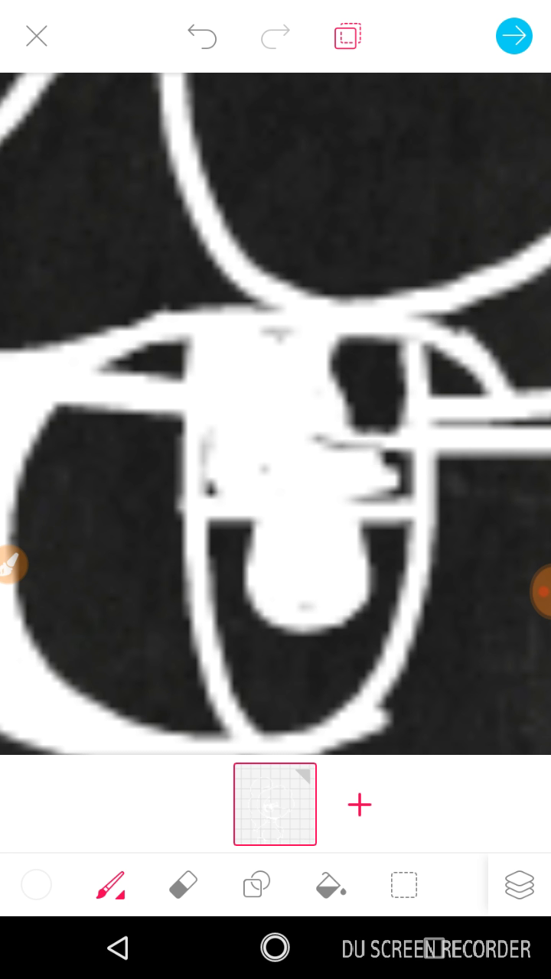
Widen the black highlight hole and paint over the remaining dark specks in the eye
click(182, 885)
mouse_move(336, 371)
mouse_down()
mouse_move(328, 424)
mouse_move(348, 428)
mouse_up()
mouse_move(317, 352)
mouse_down()
mouse_move(325, 409)
mouse_move(318, 413)
mouse_up()
click(109, 885)
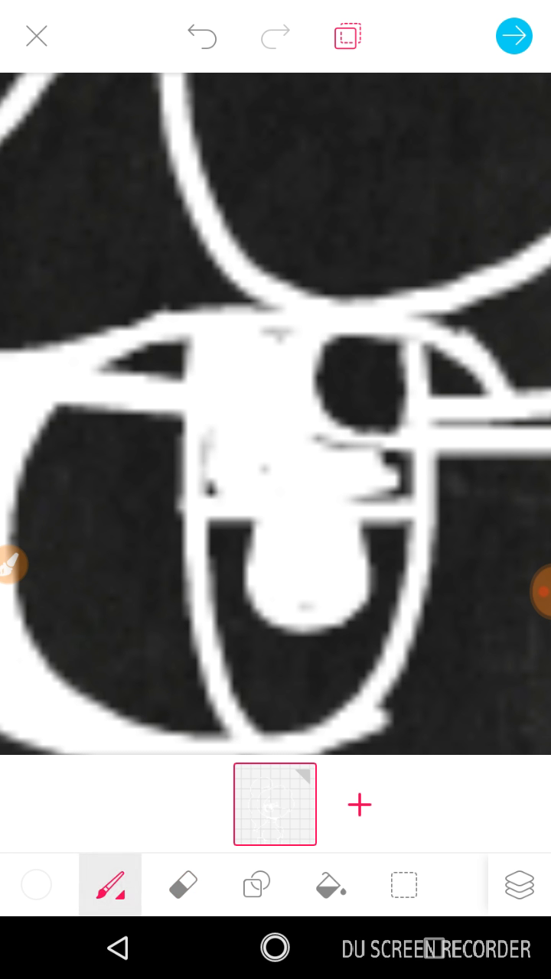
mouse_move(348, 497)
mouse_down()
mouse_move(413, 459)
mouse_move(394, 432)
mouse_move(352, 448)
mouse_move(310, 442)
mouse_up()
click(306, 606)
click(262, 470)
drag(206, 444, 212, 494)
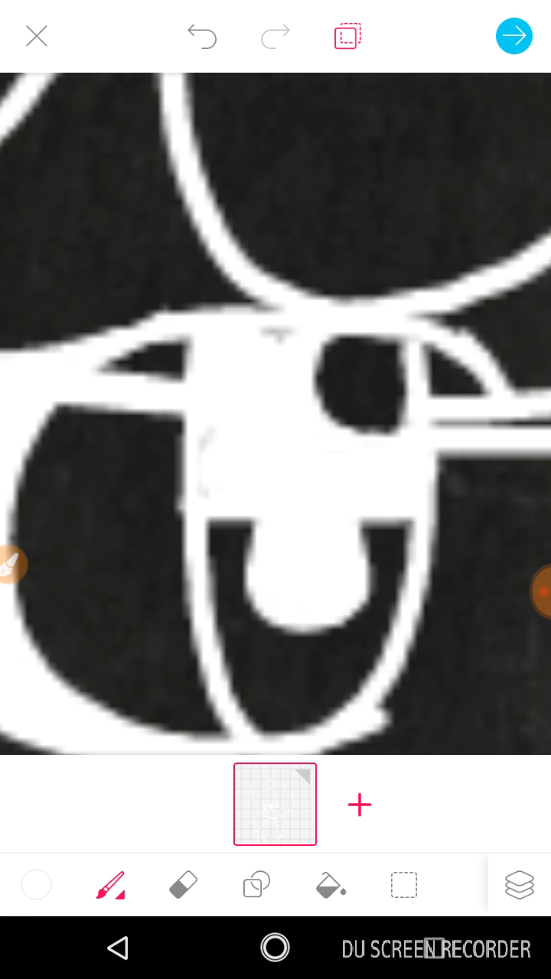
click(275, 334)
Erase the white area and notch left of the eye and trim its left edge
click(184, 885)
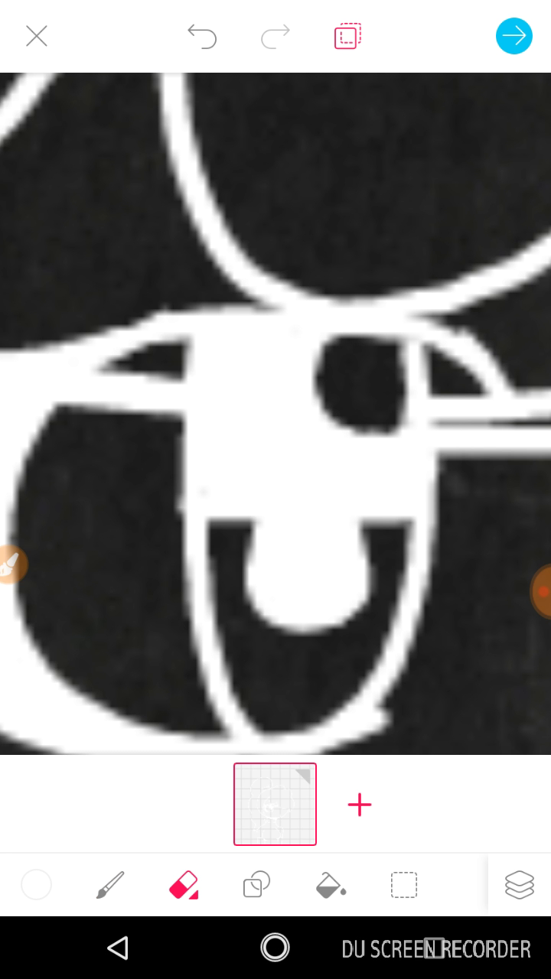
mouse_move(134, 405)
mouse_down()
mouse_move(176, 378)
mouse_move(183, 478)
mouse_up()
mouse_move(145, 367)
mouse_down()
mouse_move(184, 428)
mouse_move(77, 401)
mouse_move(73, 406)
mouse_up()
mouse_move(126, 359)
mouse_down()
mouse_move(65, 398)
mouse_move(42, 429)
mouse_up()
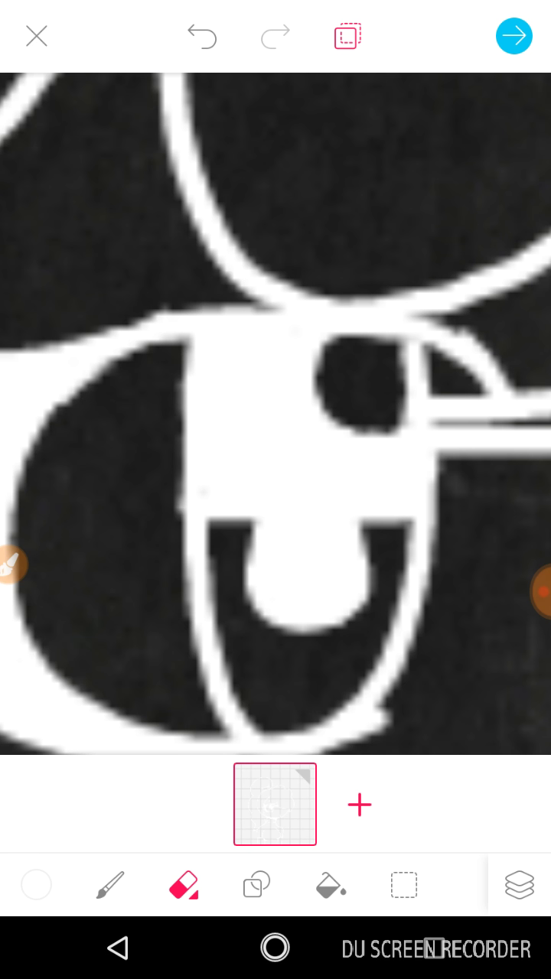
drag(180, 381, 180, 427)
Erase the fragments between the eye and the bars and the bars' left ends
mouse_move(382, 383)
mouse_down()
mouse_move(283, 390)
mouse_move(168, 410)
mouse_up()
drag(260, 436, 260, 490)
mouse_move(239, 436)
mouse_down()
mouse_move(233, 524)
mouse_move(226, 520)
mouse_up()
mouse_move(260, 405)
mouse_down()
mouse_move(291, 478)
mouse_move(317, 496)
mouse_move(352, 495)
mouse_up()
drag(306, 429, 352, 485)
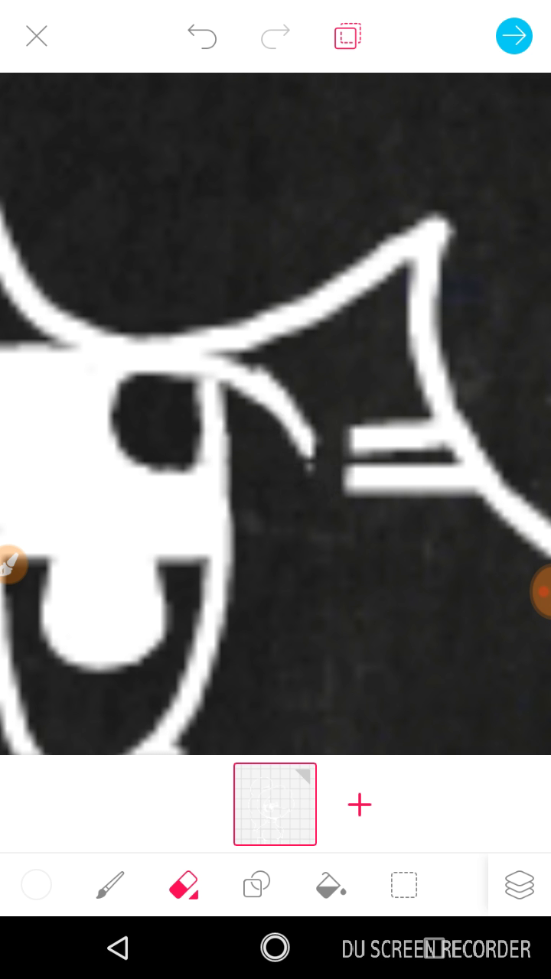
drag(352, 427, 352, 488)
drag(305, 451, 313, 475)
drag(358, 451, 371, 496)
Erase the remaining horizontal bars, trim the diagonal notch and thin the vertical stroke
drag(375, 429, 386, 494)
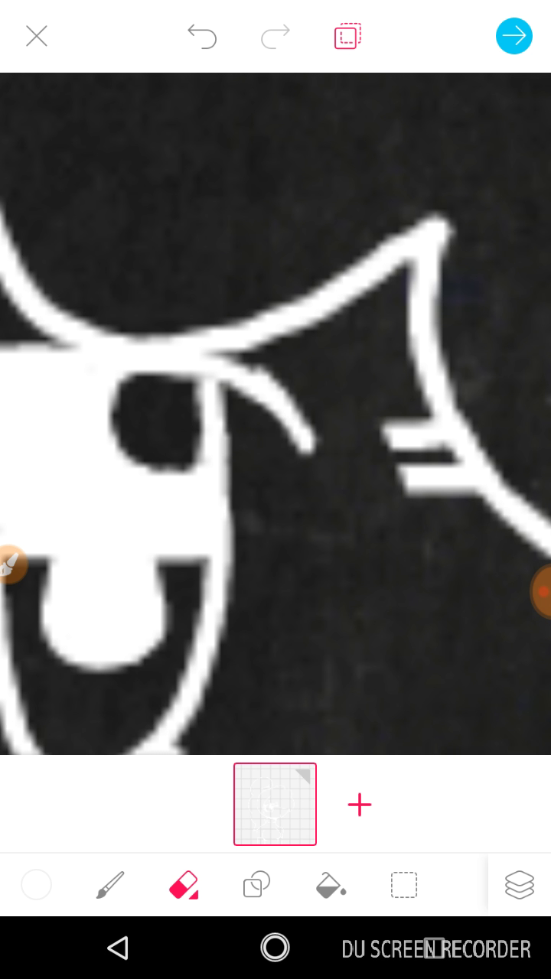
mouse_move(390, 429)
mouse_down()
mouse_move(421, 489)
mouse_move(448, 489)
mouse_up()
mouse_move(420, 398)
mouse_down()
mouse_move(452, 482)
mouse_move(475, 495)
mouse_up()
drag(447, 455, 470, 485)
drag(229, 433, 229, 527)
scroll(256, 463, down, 5)
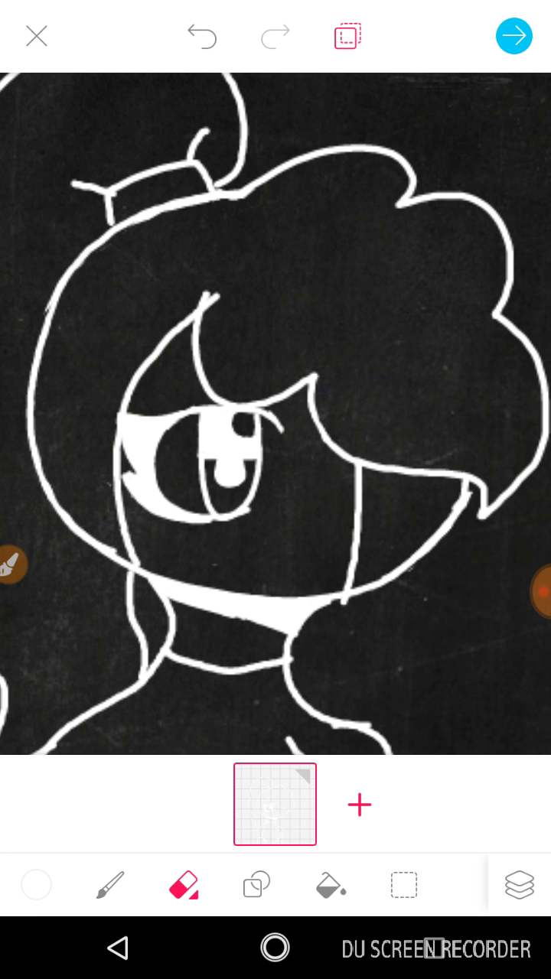
scroll(275, 413, down, 3)
scroll(275, 413, down, 2)
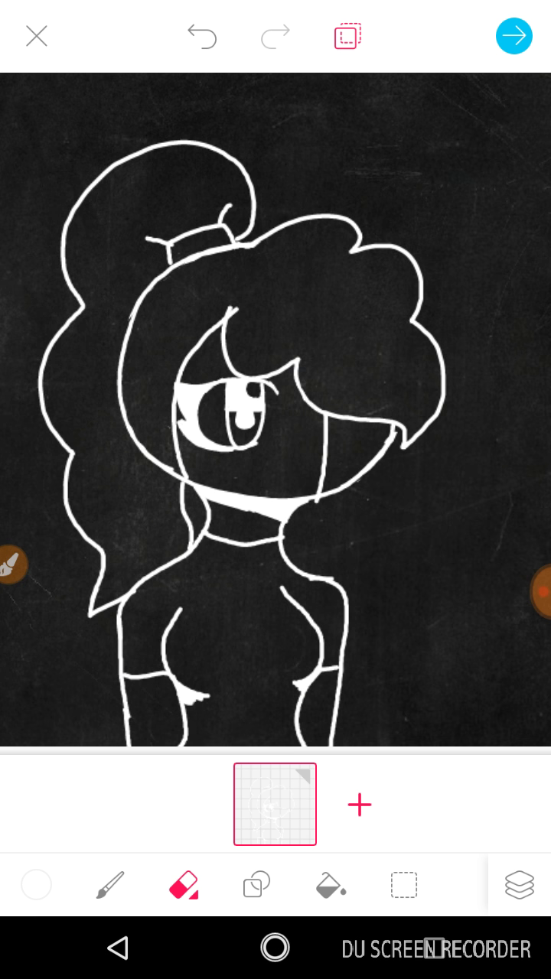
scroll(306, 459, up, 2)
scroll(306, 459, up, 2)
scroll(306, 458, up, 2)
scroll(306, 459, up, 2)
scroll(306, 459, up, 2)
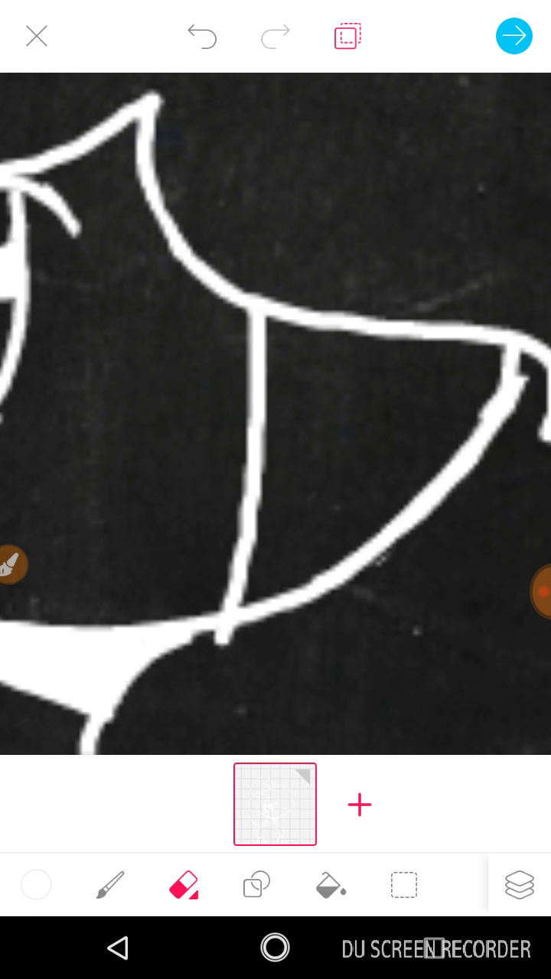
Erase the vertical face line and the notch below the chin, leaving only a short stub
mouse_move(256, 442)
mouse_down()
mouse_move(239, 574)
mouse_move(222, 646)
mouse_move(233, 638)
mouse_up()
drag(199, 635, 238, 621)
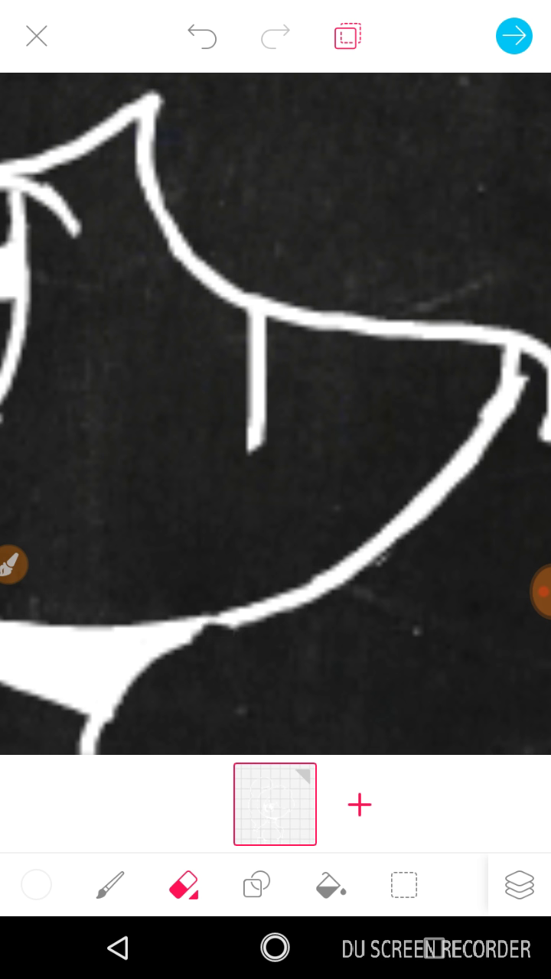
click(202, 35)
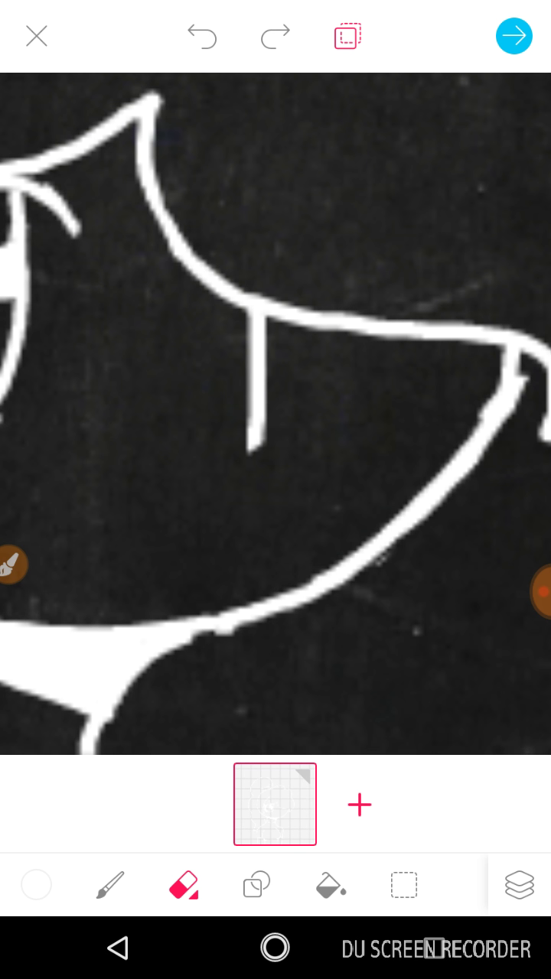
click(275, 35)
drag(258, 450, 254, 315)
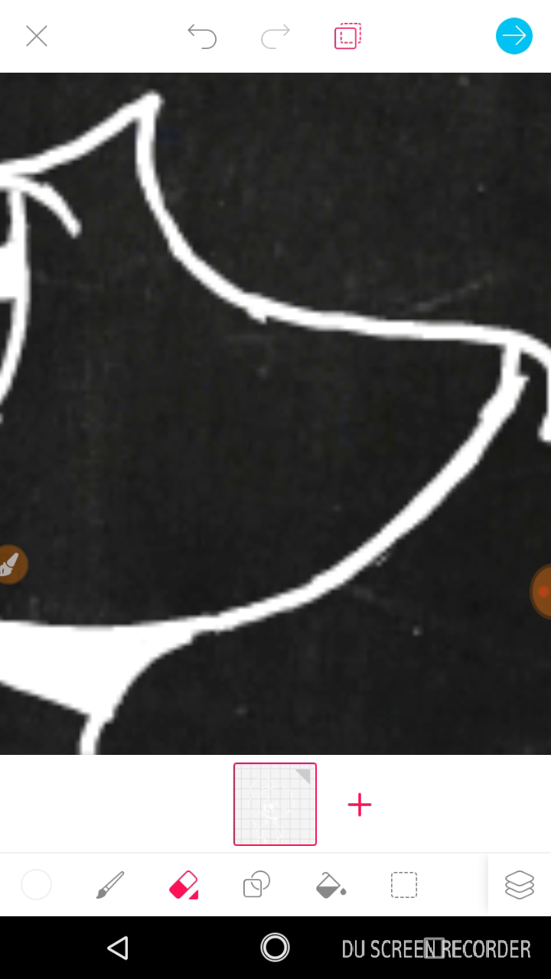
scroll(275, 413, down, 5)
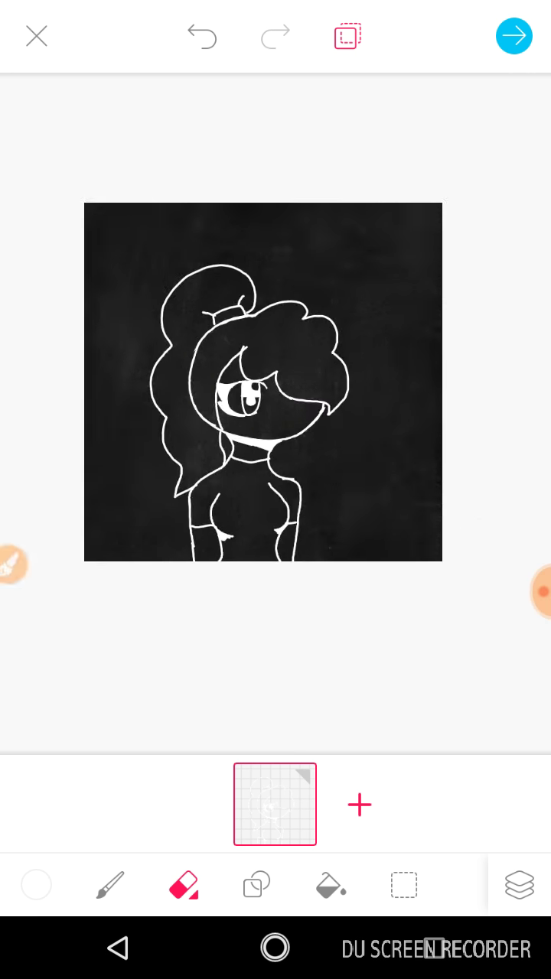
scroll(287, 420, up, 2)
scroll(287, 421, up, 2)
scroll(287, 421, up, 2)
scroll(287, 420, up, 2)
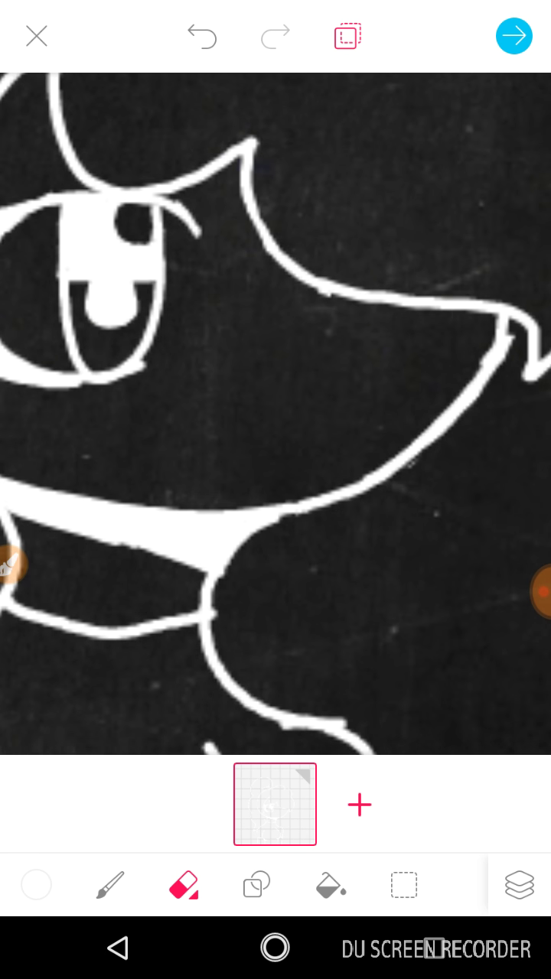
With the Brush, draw a vertical nose dash and a flat two-stroke mouth on the chibi's face
click(541, 591)
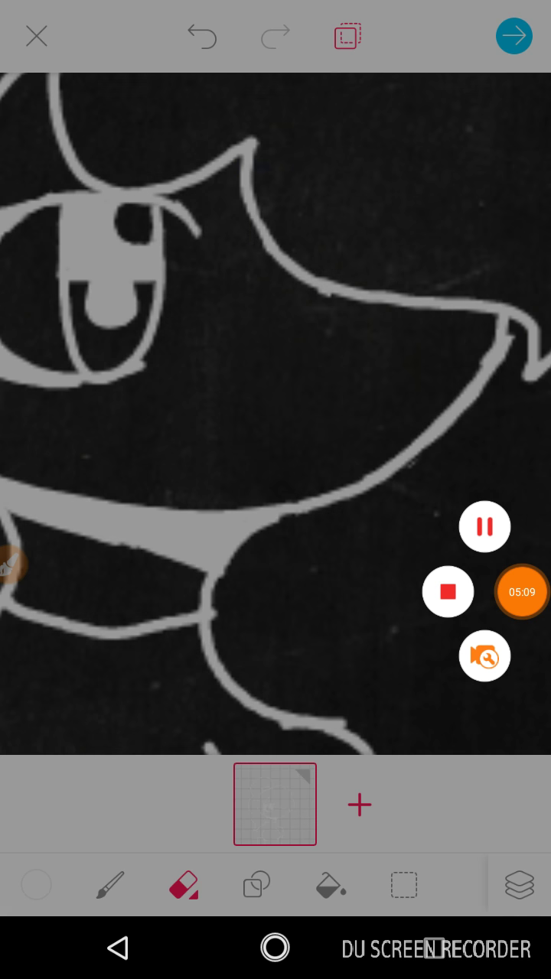
click(520, 591)
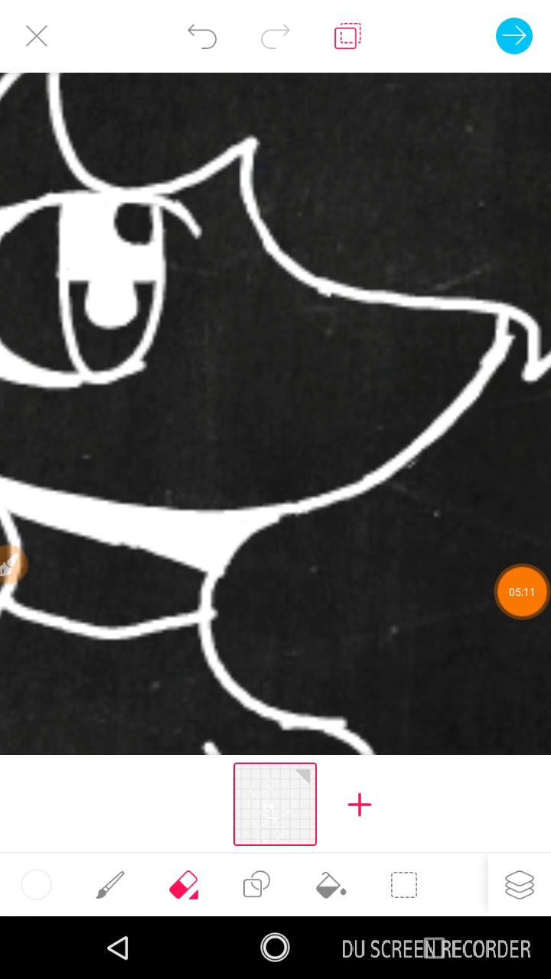
click(110, 885)
drag(305, 339, 301, 366)
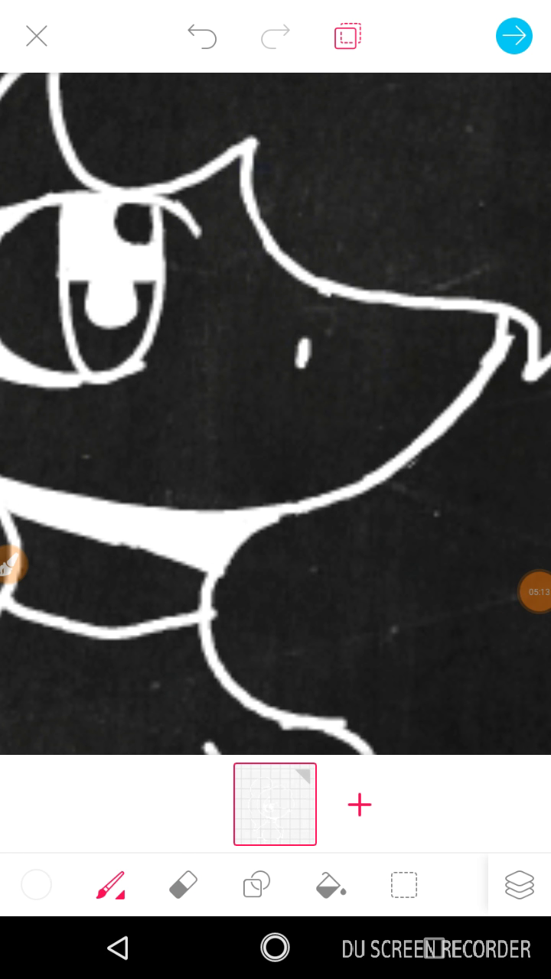
drag(141, 459, 243, 460)
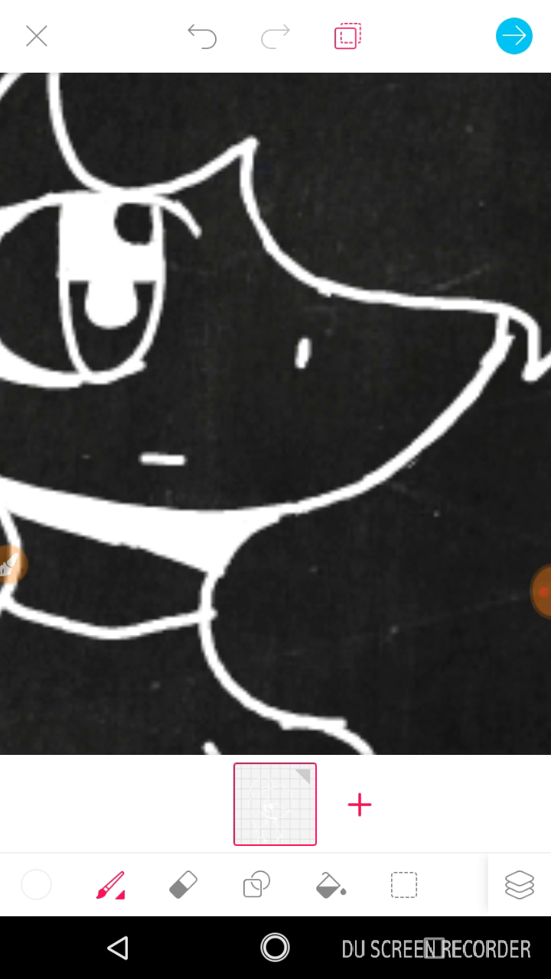
drag(316, 462, 393, 459)
scroll(275, 413, down, 5)
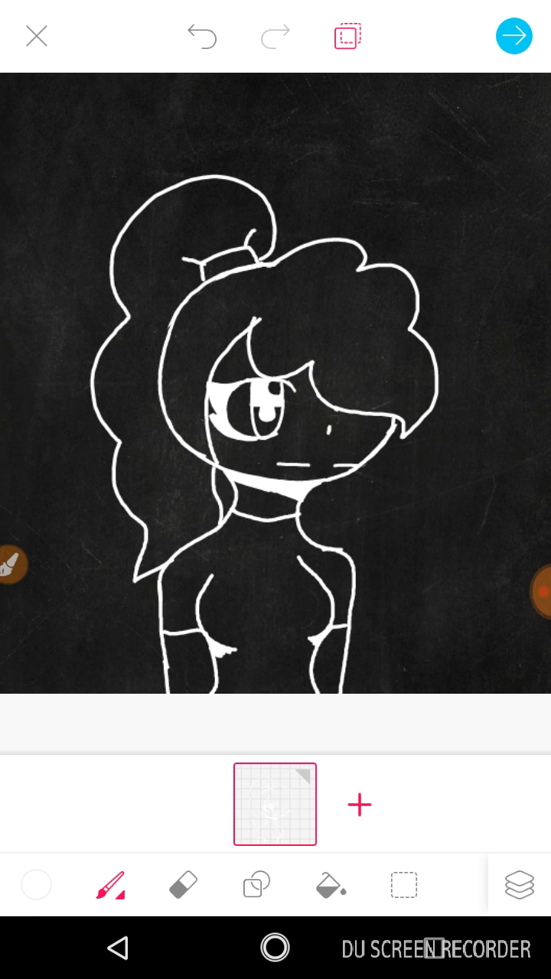
scroll(276, 406, down, 2)
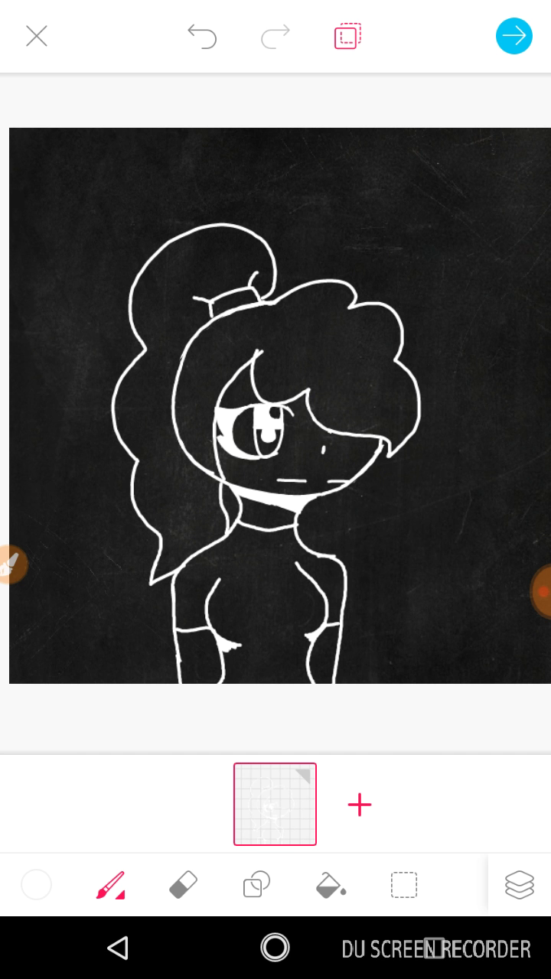
click(404, 884)
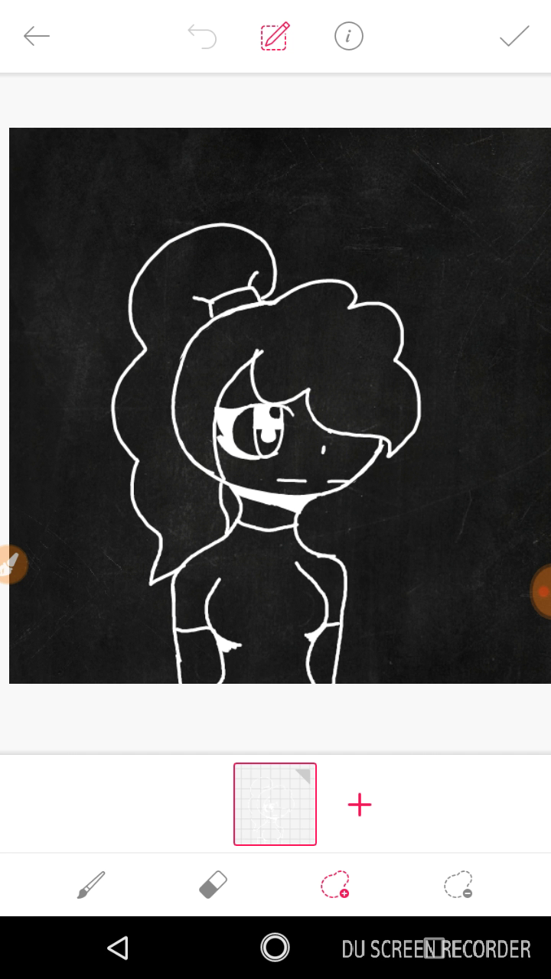
mouse_move(388, 229)
mouse_down()
mouse_move(258, 192)
mouse_move(66, 518)
mouse_move(466, 306)
mouse_move(428, 237)
mouse_up()
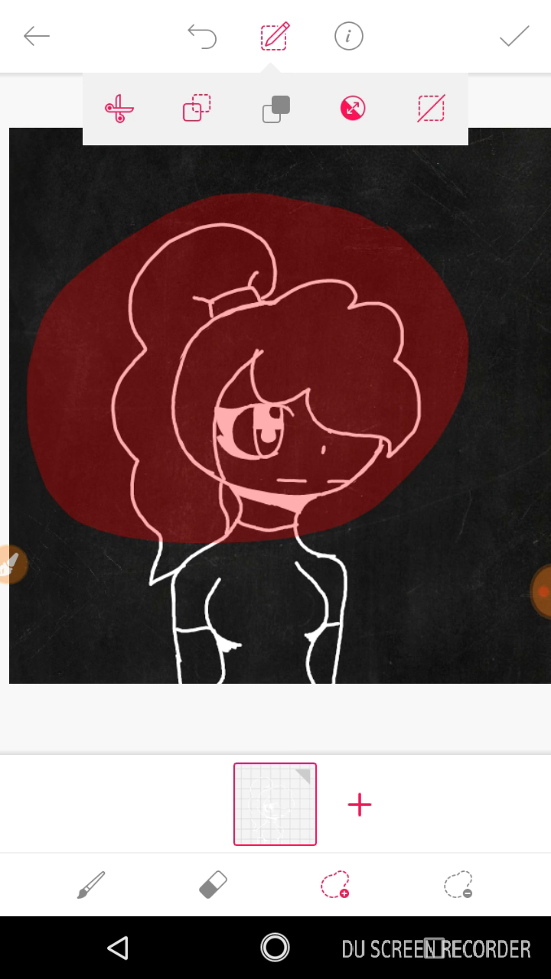
click(202, 36)
click(274, 36)
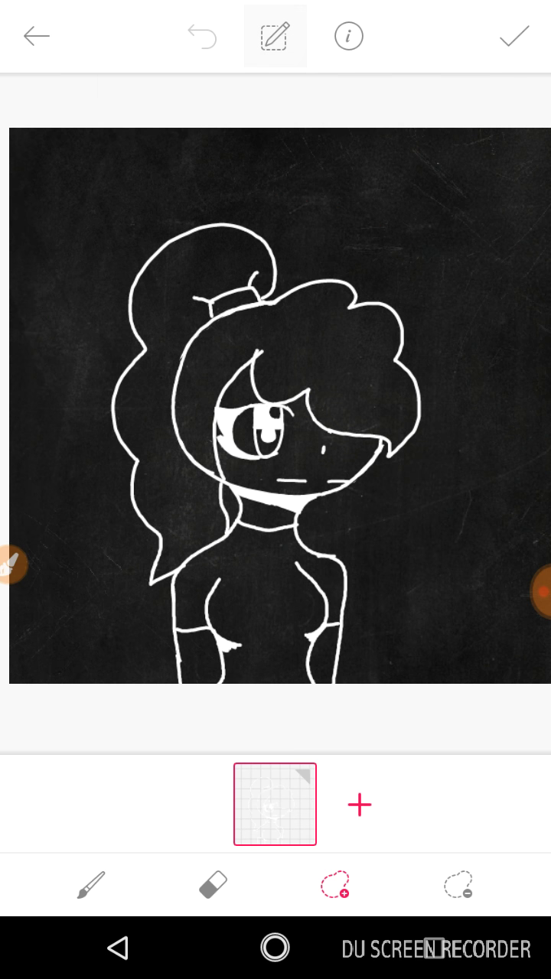
click(514, 36)
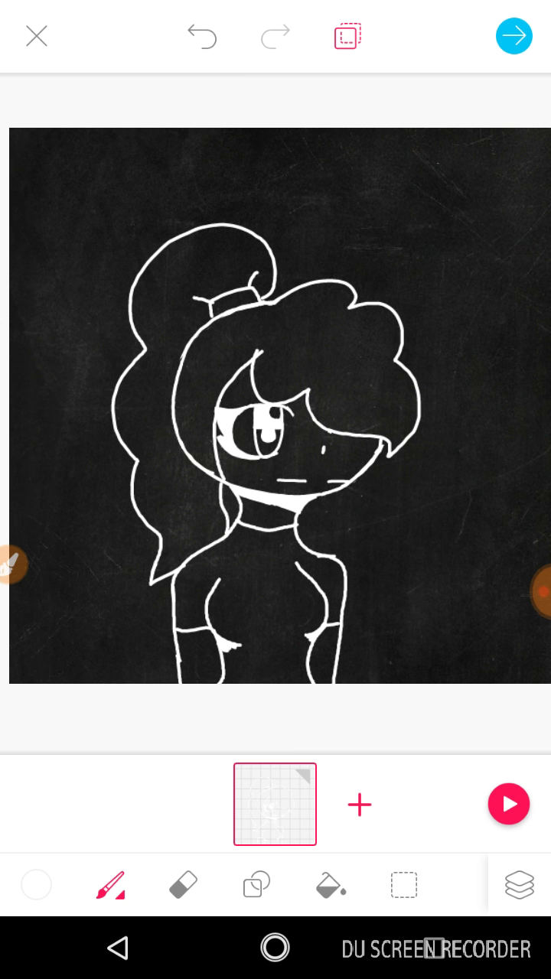
scroll(275, 413, up, 1)
scroll(276, 413, up, 1)
scroll(276, 413, up, 1)
scroll(275, 413, up, 1)
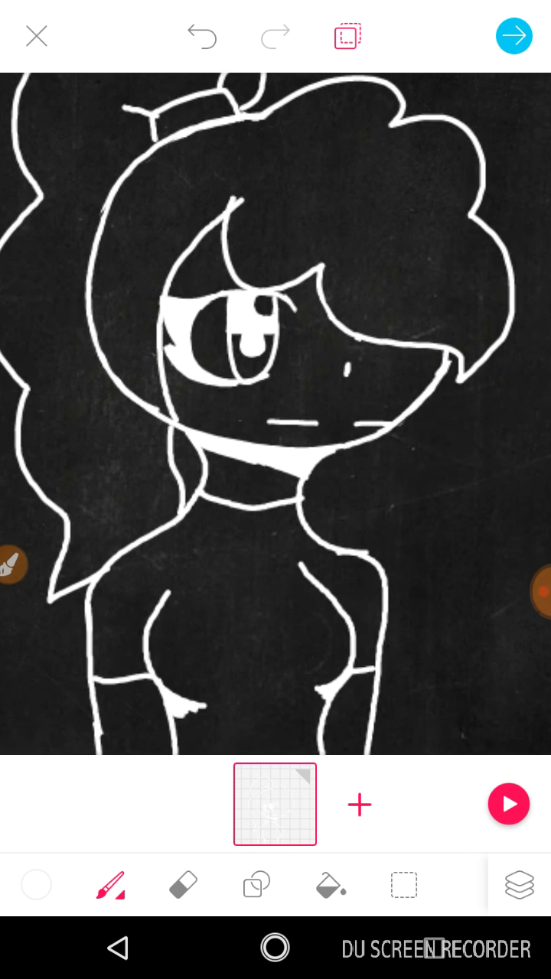
scroll(275, 413, down, 1)
scroll(276, 413, up, 1)
scroll(276, 413, down, 2)
scroll(276, 413, down, 1)
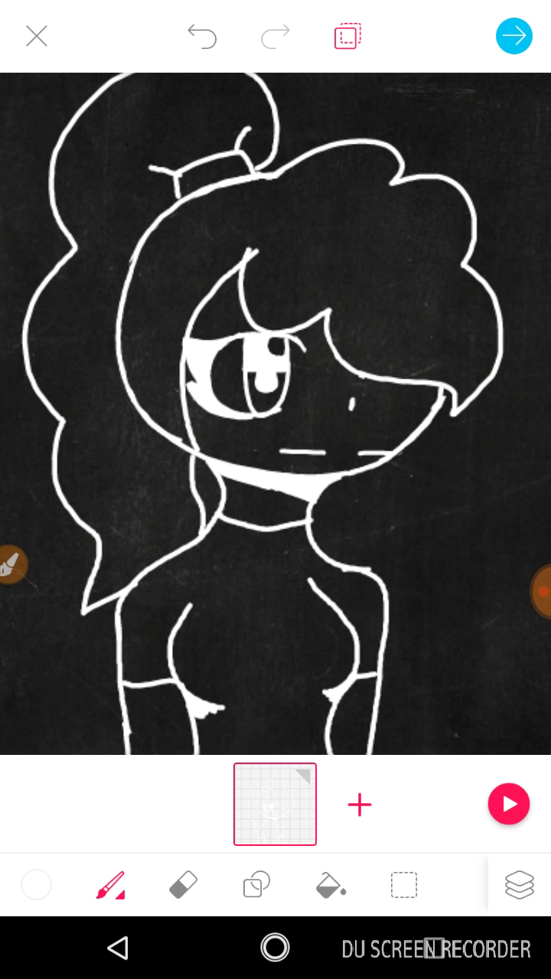
click(542, 592)
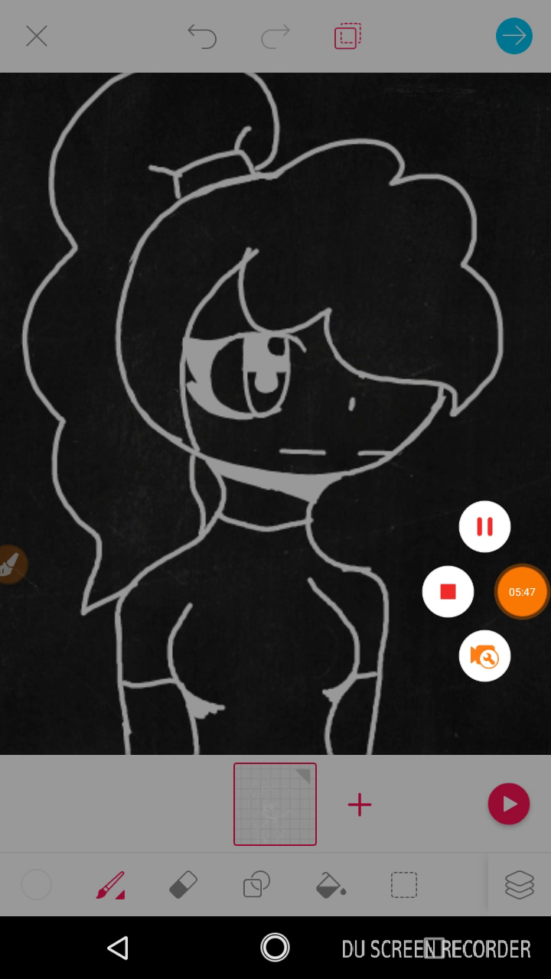